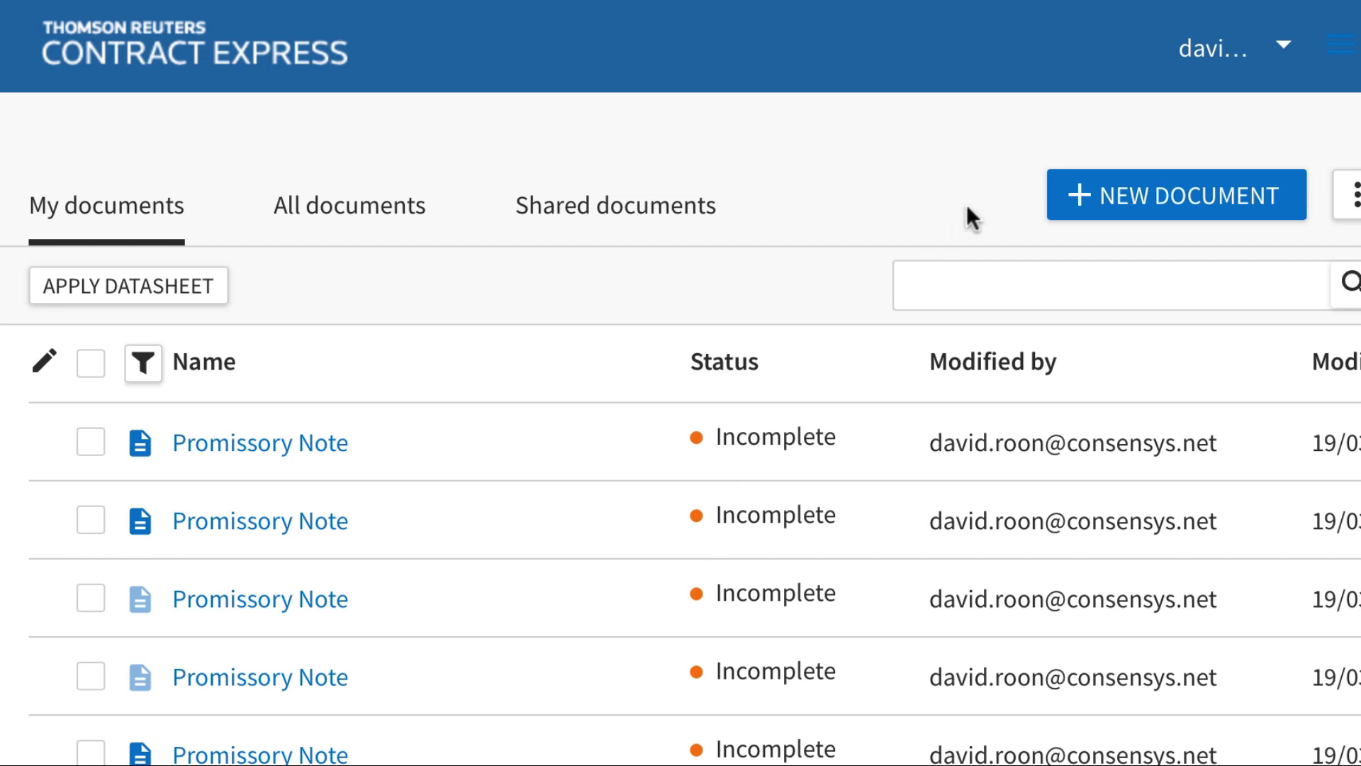
Create a Promissory Note document and enter the maker's name, state California and pasted Ethereum address
click(1102, 192)
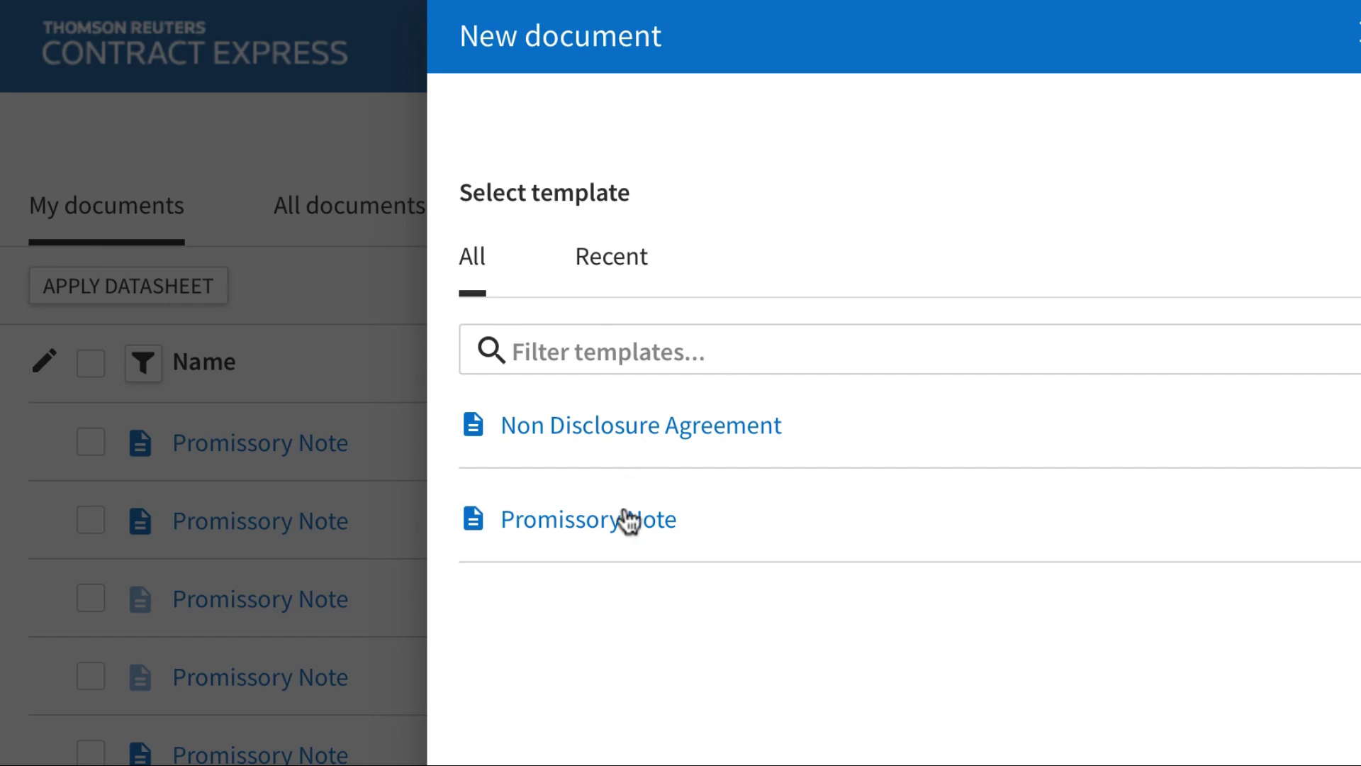
click(628, 520)
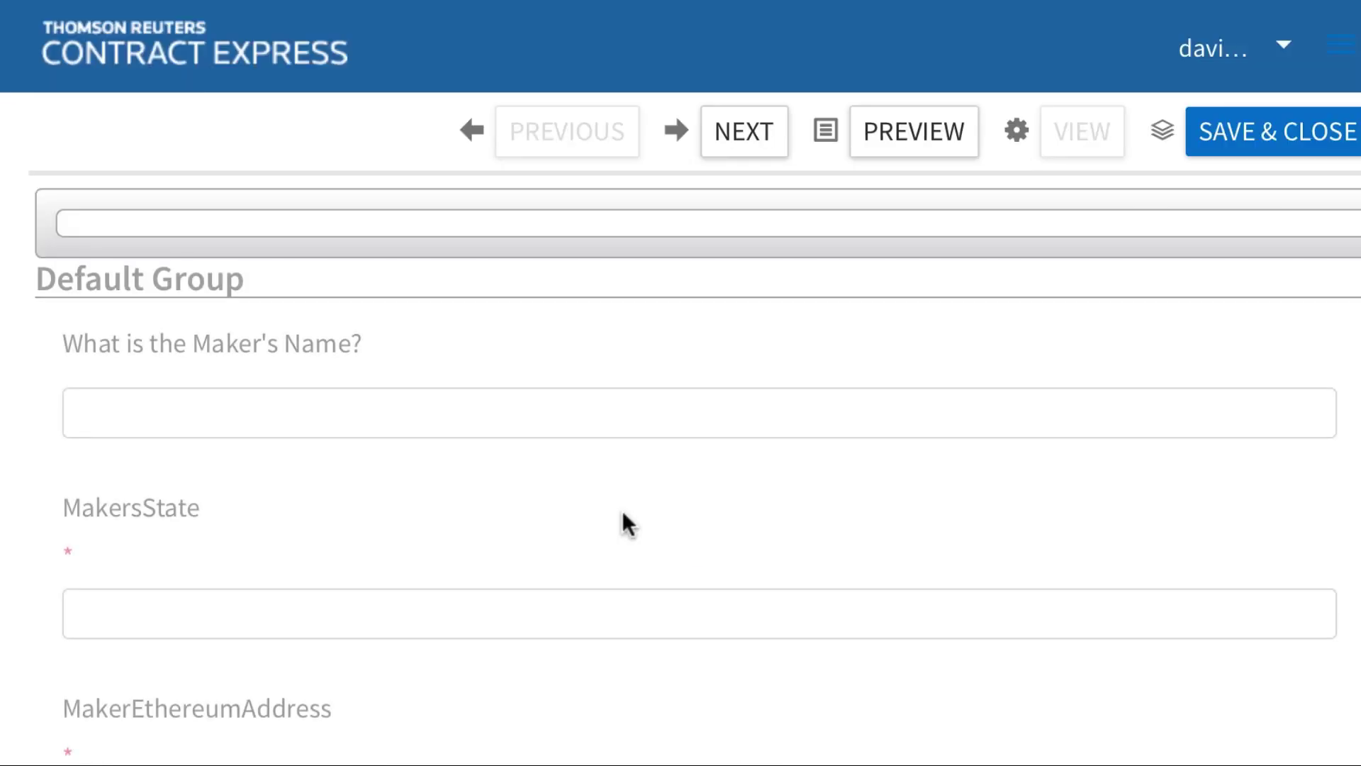
click(565, 360)
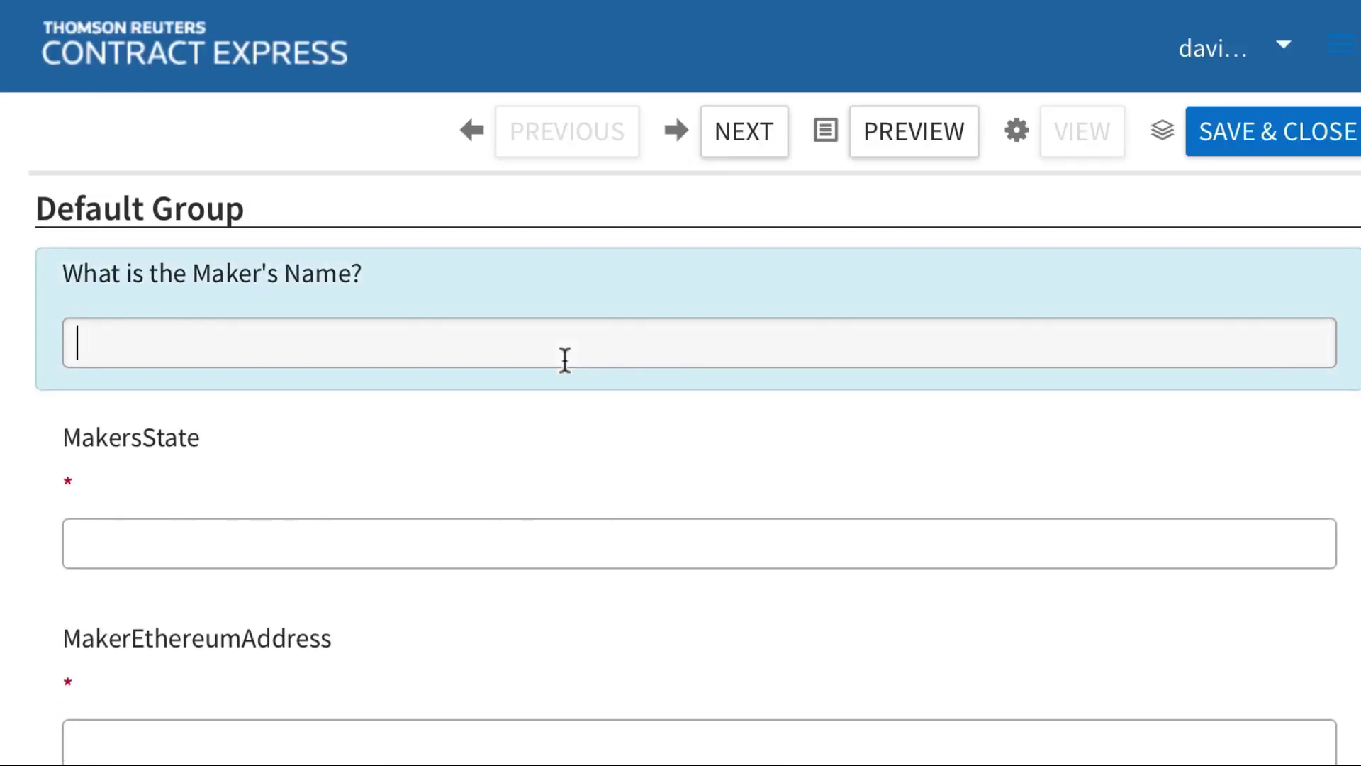
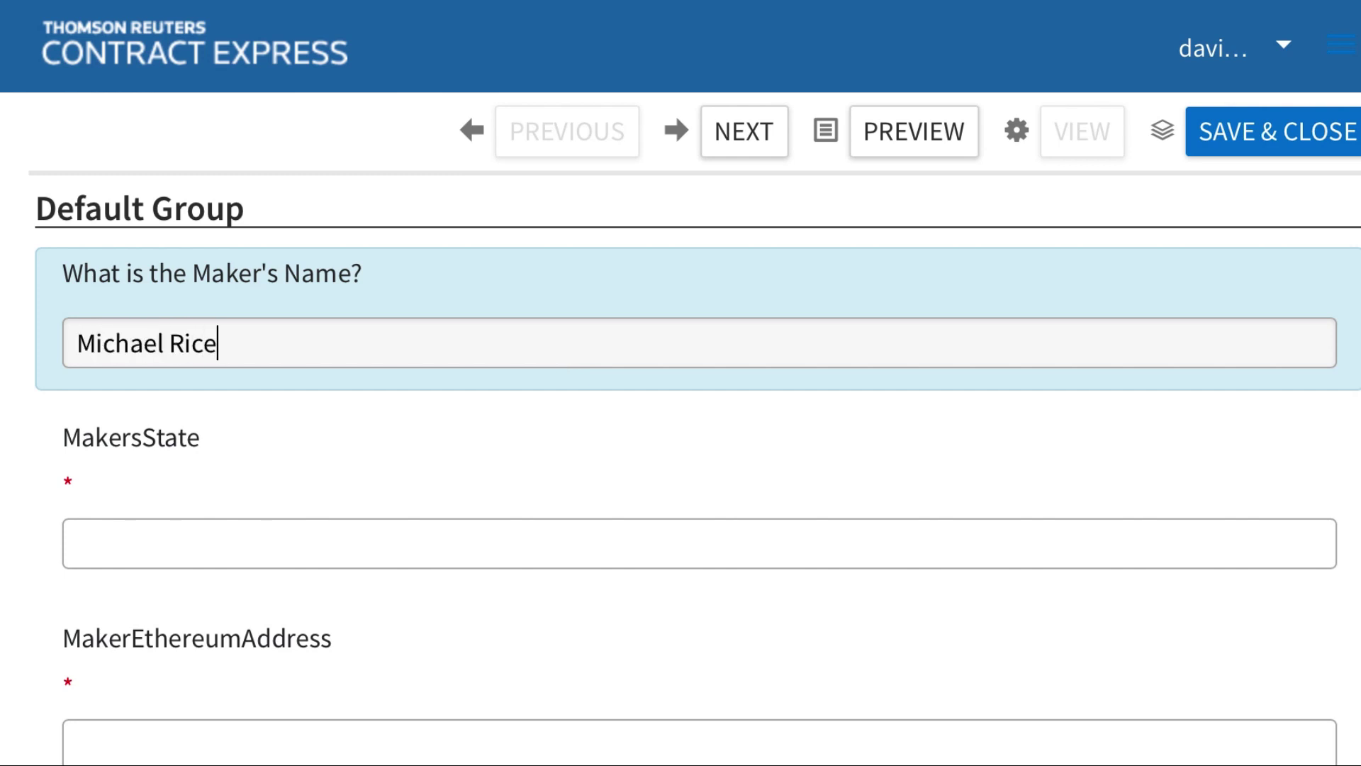
key(Tab)
text(California)
key(Tab)
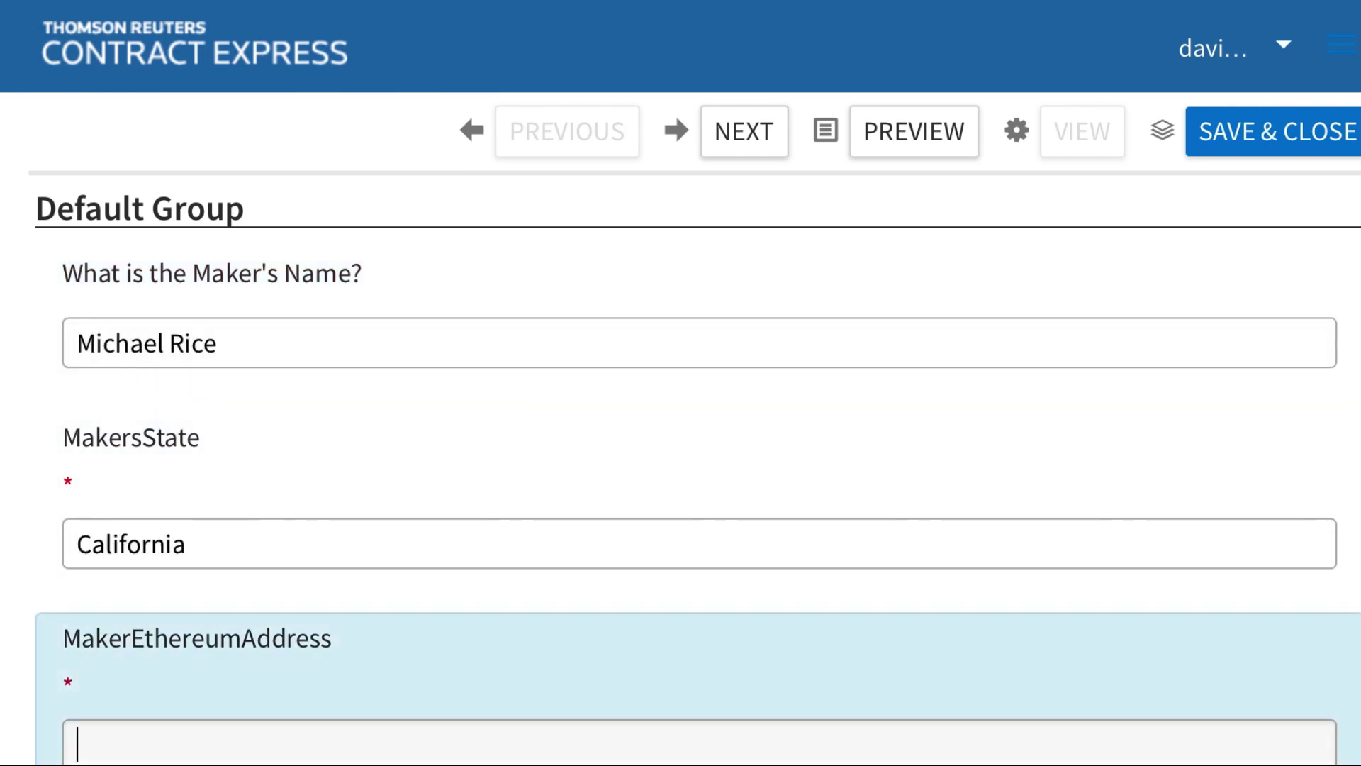
key(ctrl+v)
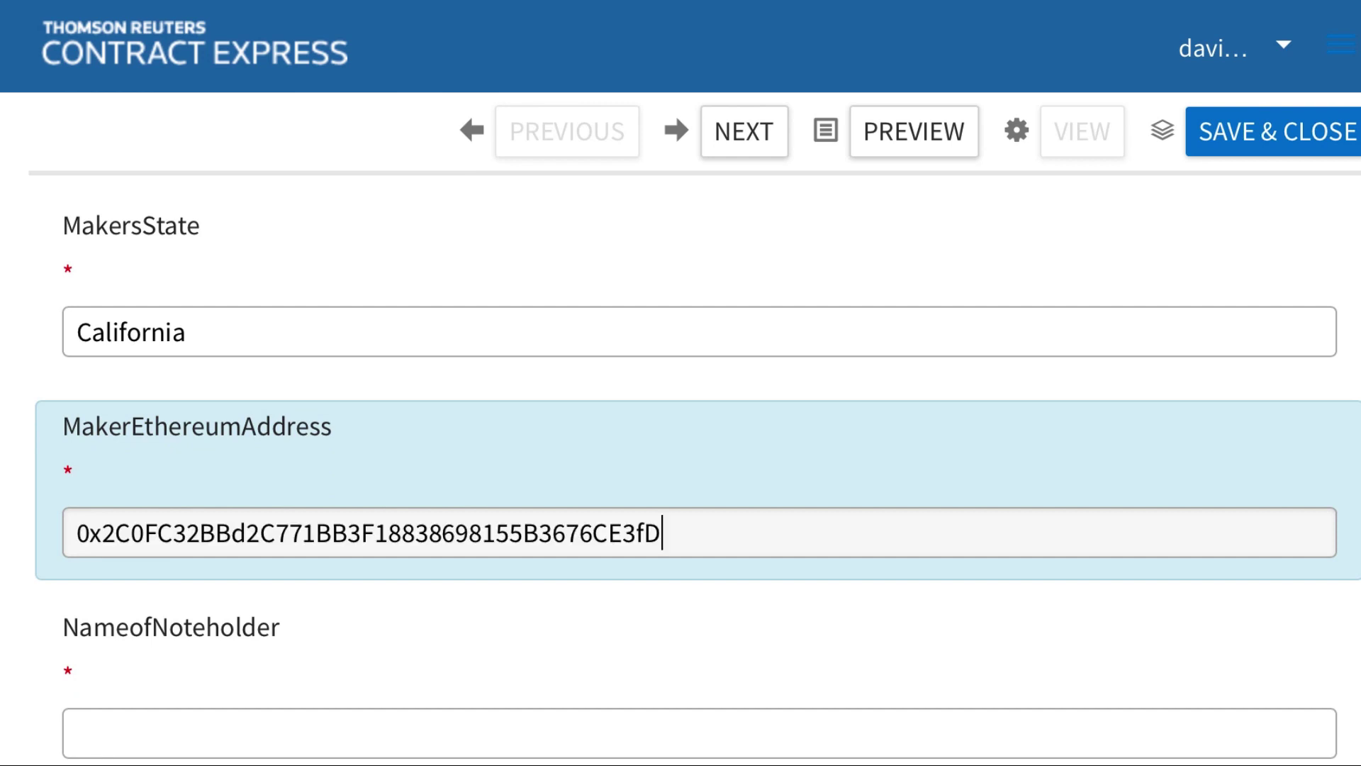
Enter noteholder US Bank and BusinessDayCity Los Angeles
scroll(553, 367, down, 3)
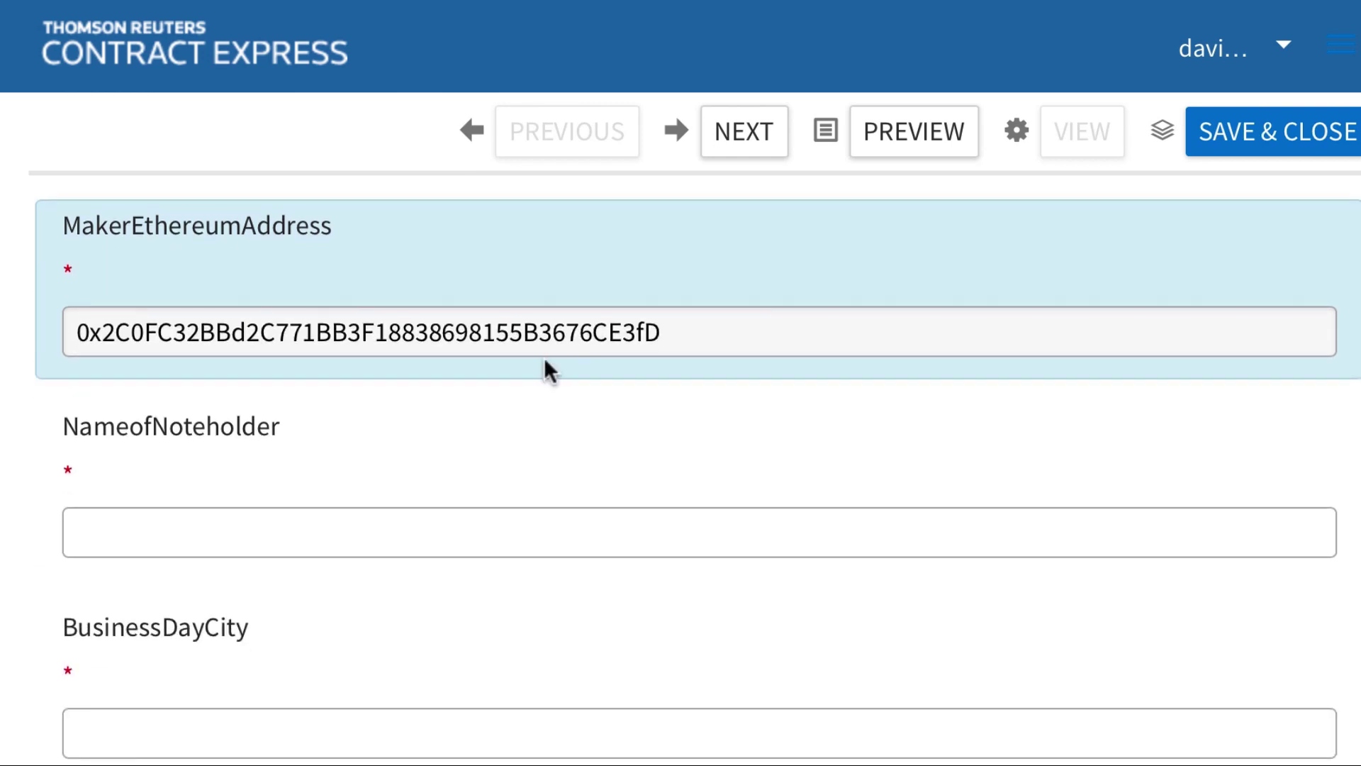
click(446, 517)
text(US B)
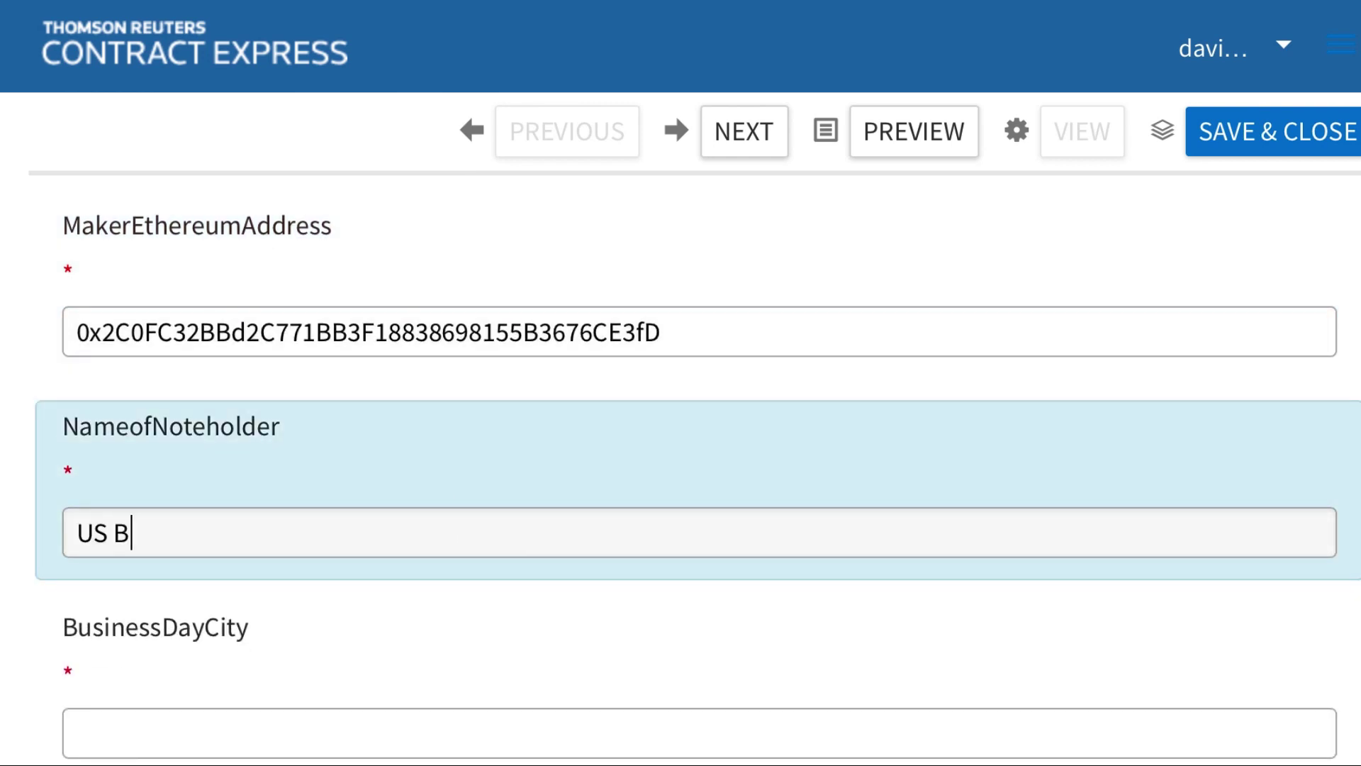
text(ank)
scroll(447, 550, down, 4)
click(360, 494)
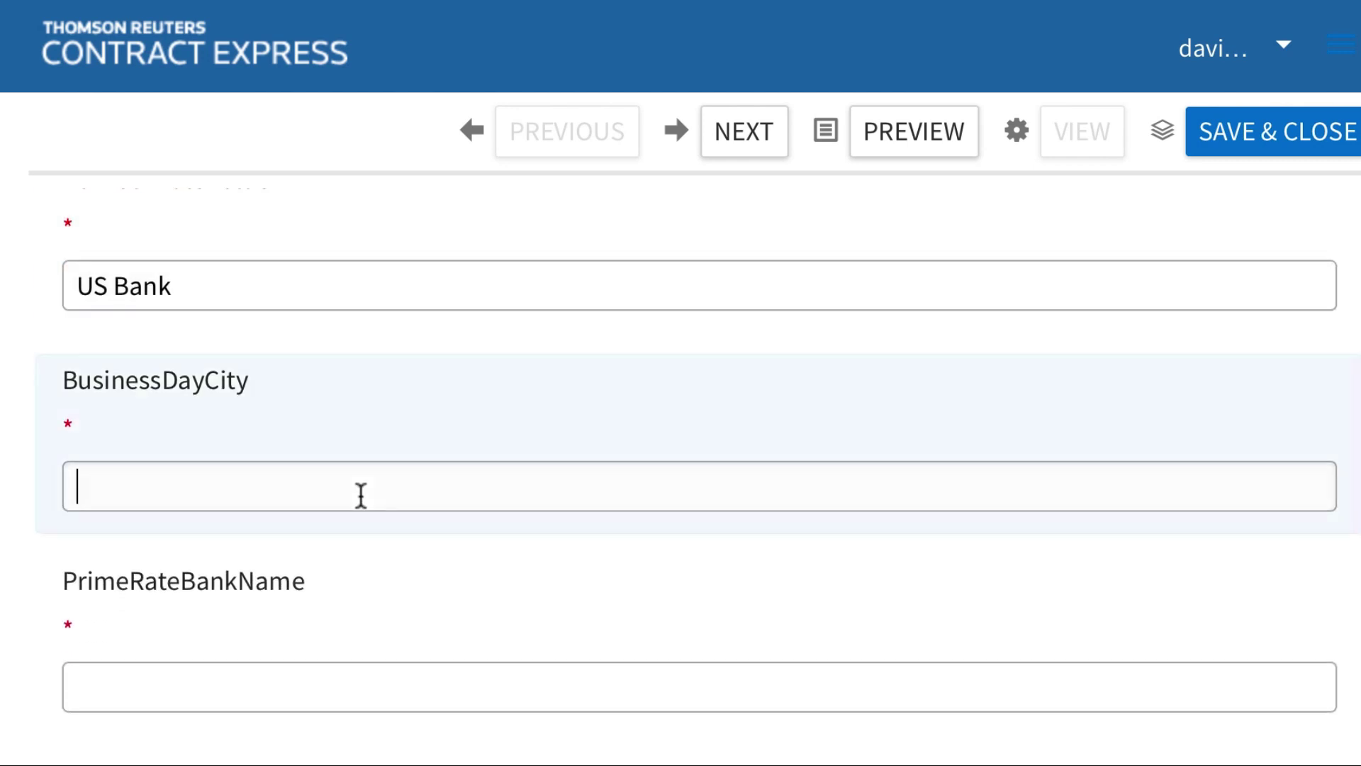
text(Los Angeles)
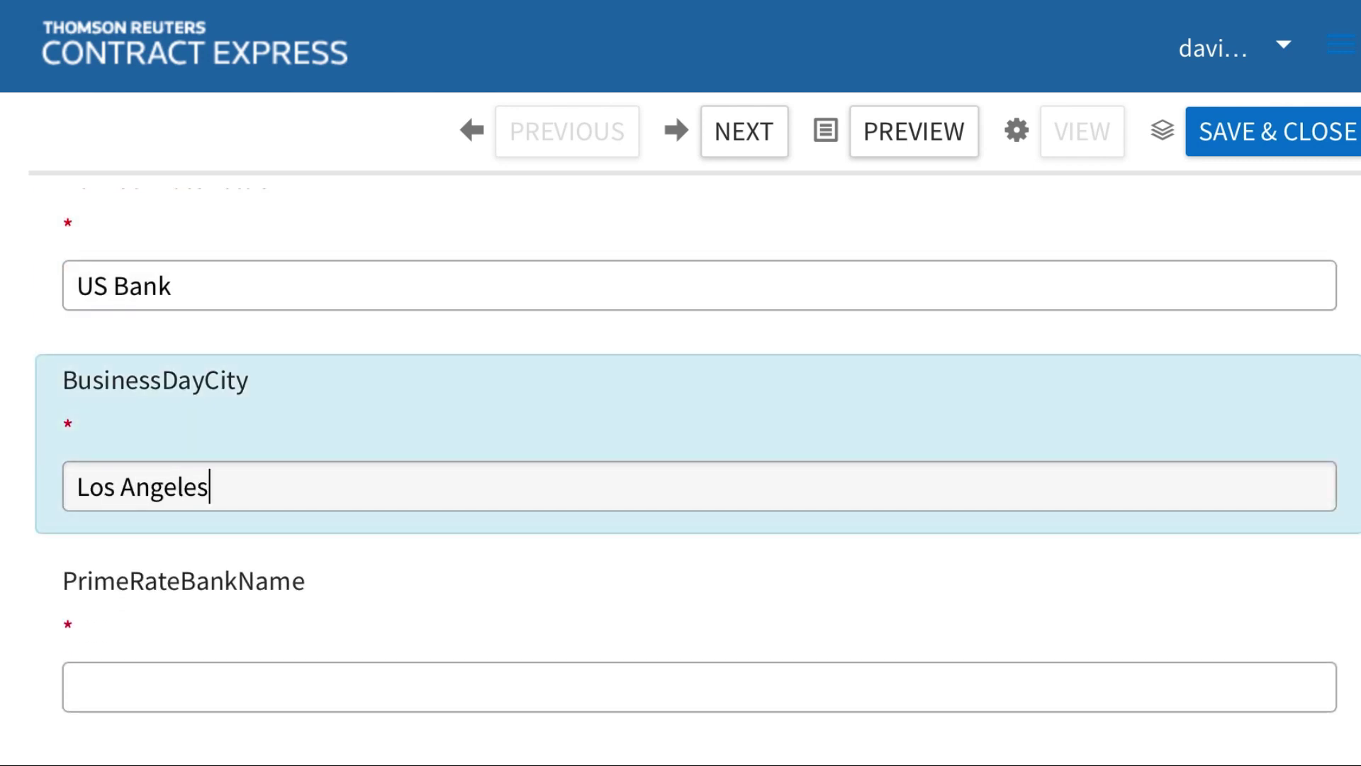
scroll(365, 507, down, 3)
click(130, 468)
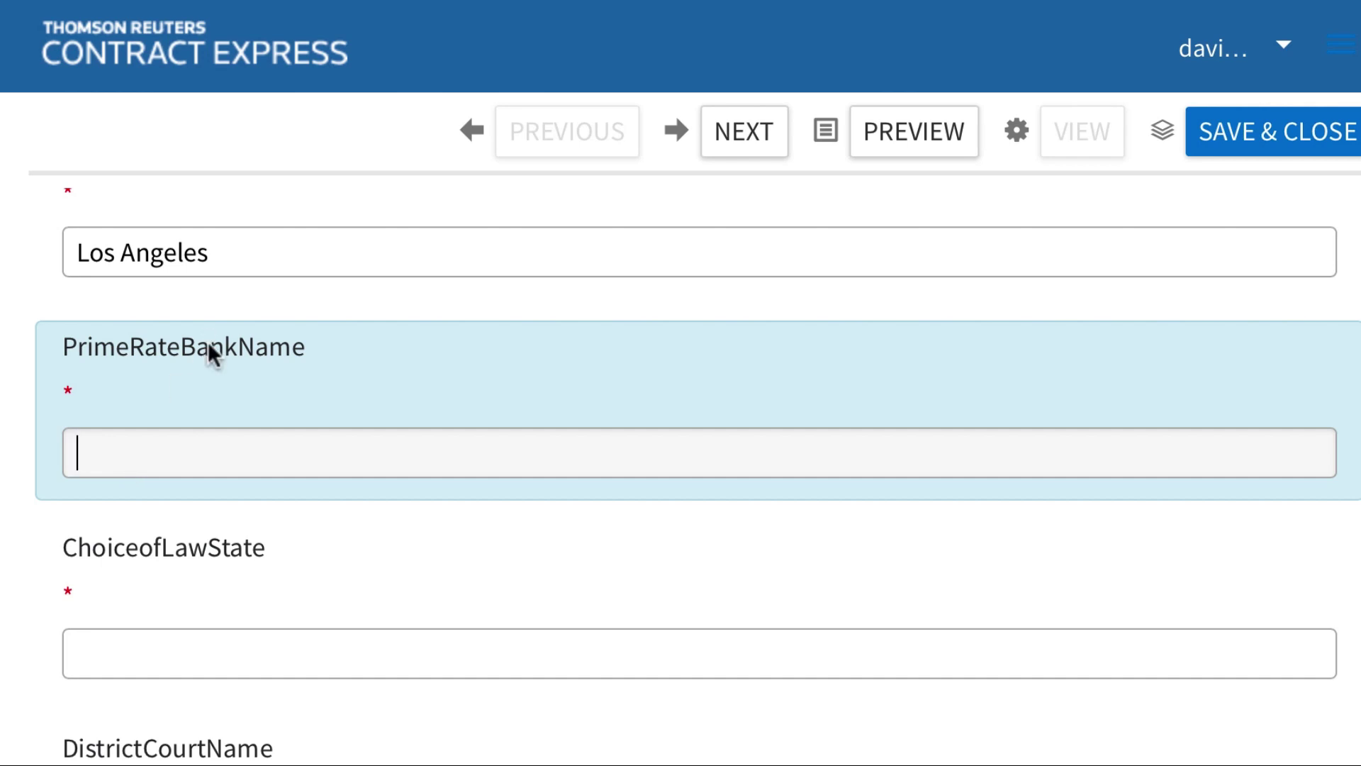
Enter prime rate bank Goldman, choice-of-law state California and court 'Central District of California'
text(Goldma)
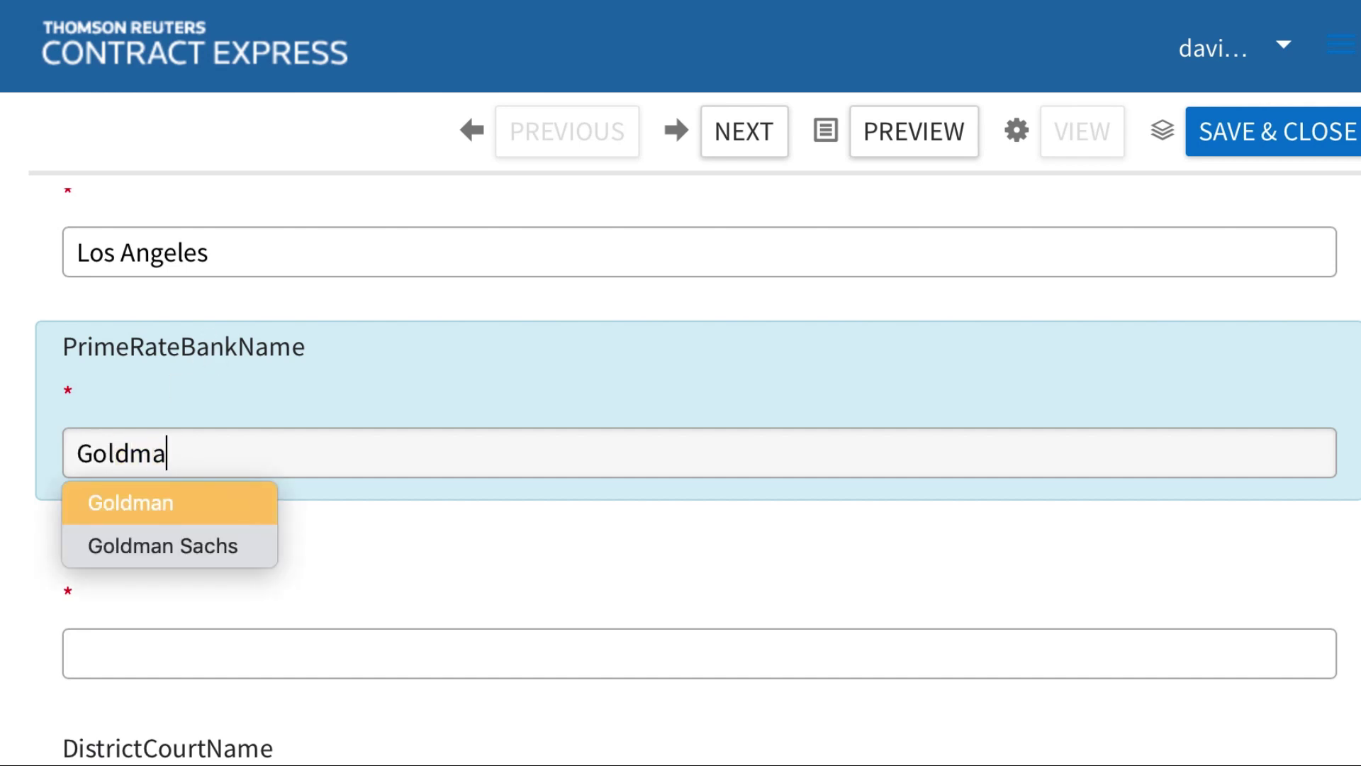
text(n)
key(Tab)
text(Calif)
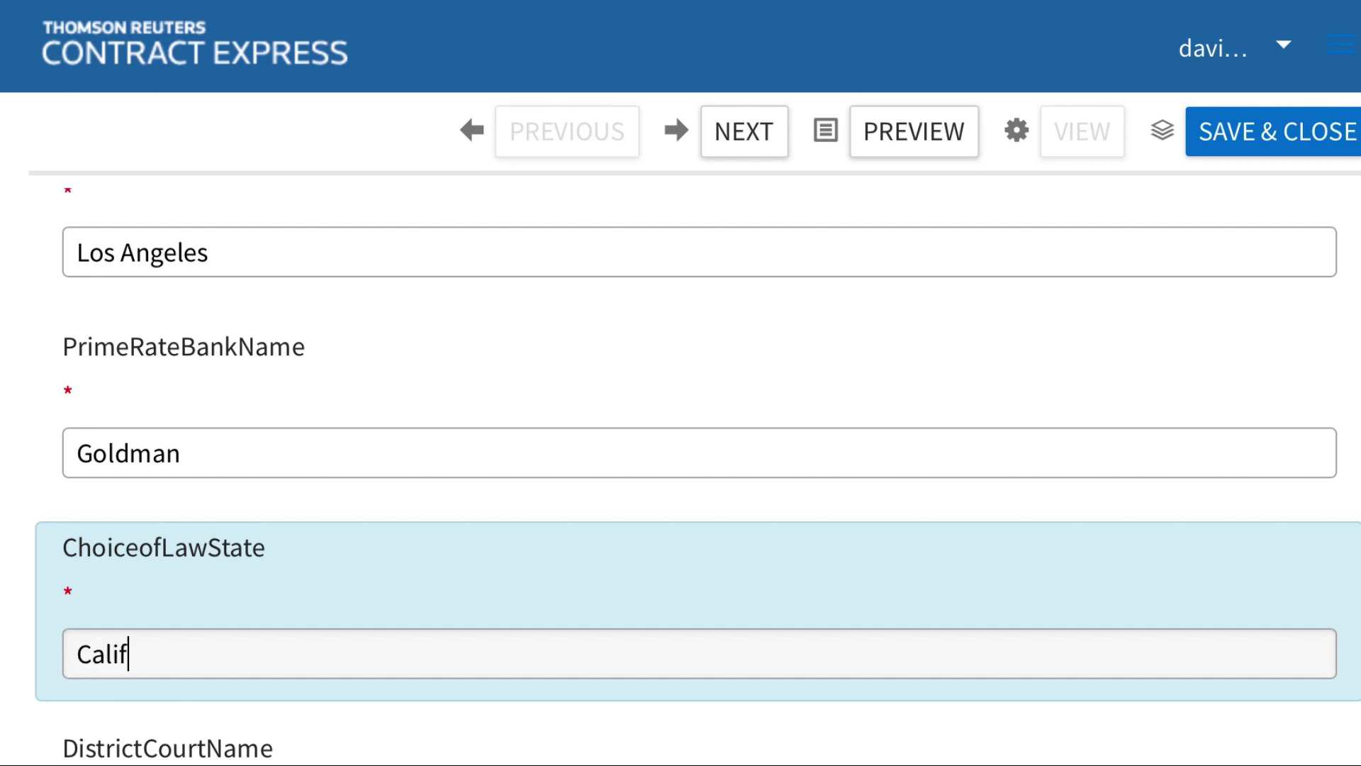
text(ornia)
key(Tab)
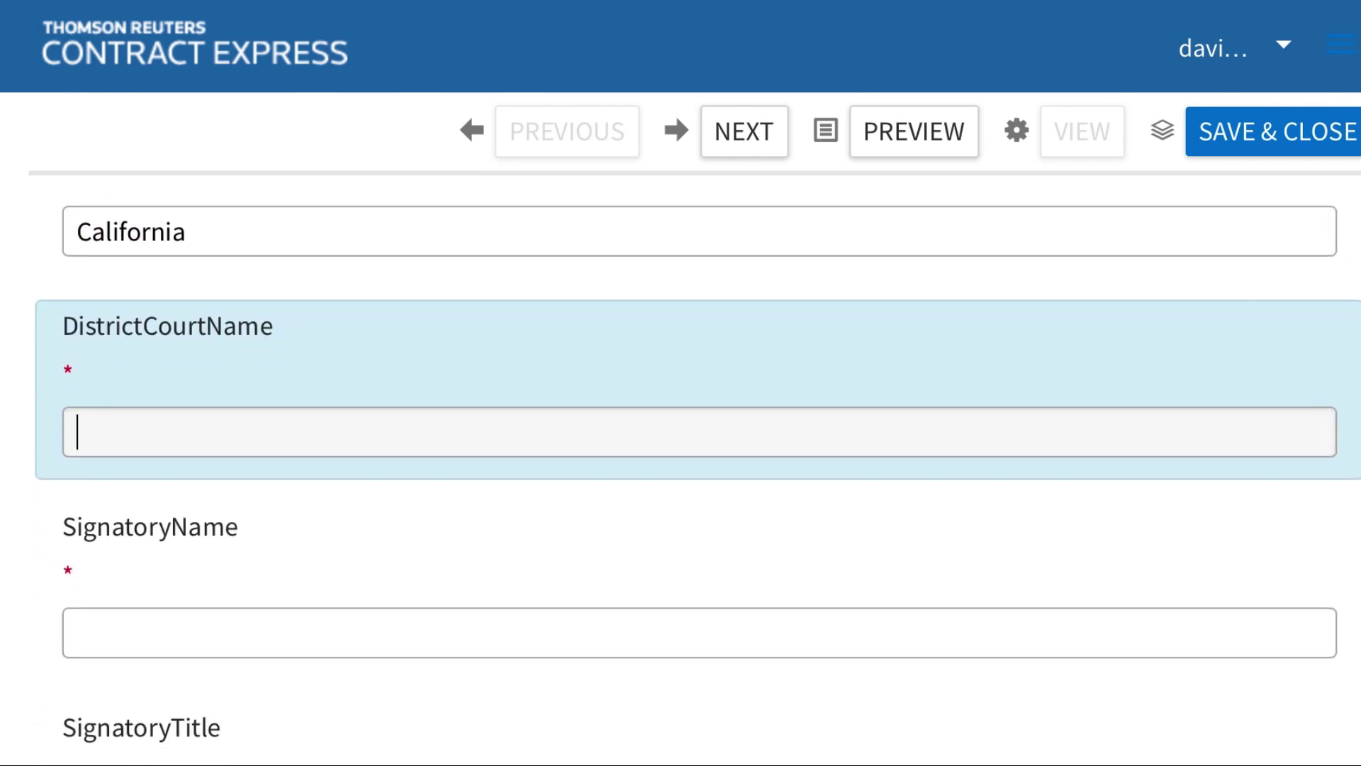
text(Central )
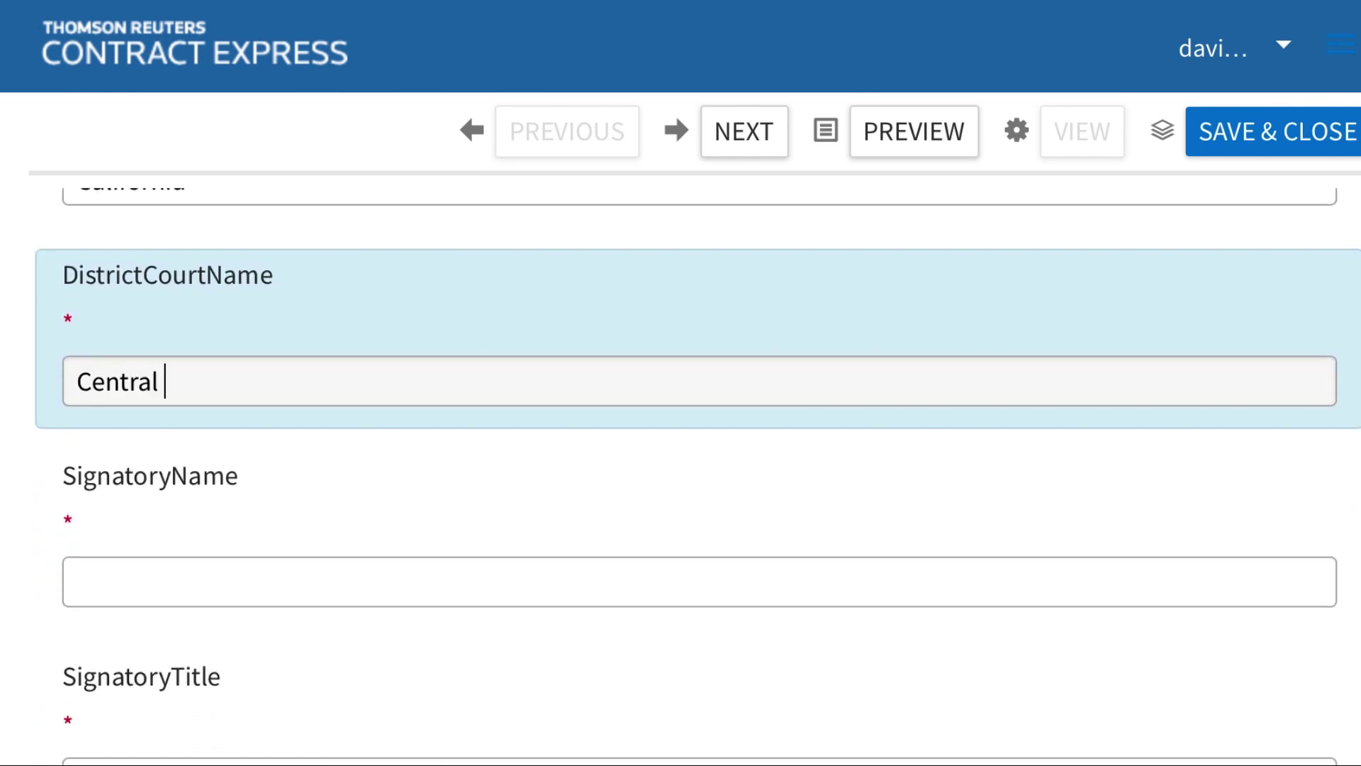
text(Distrc)
key(BackSpace)
text(ict of )
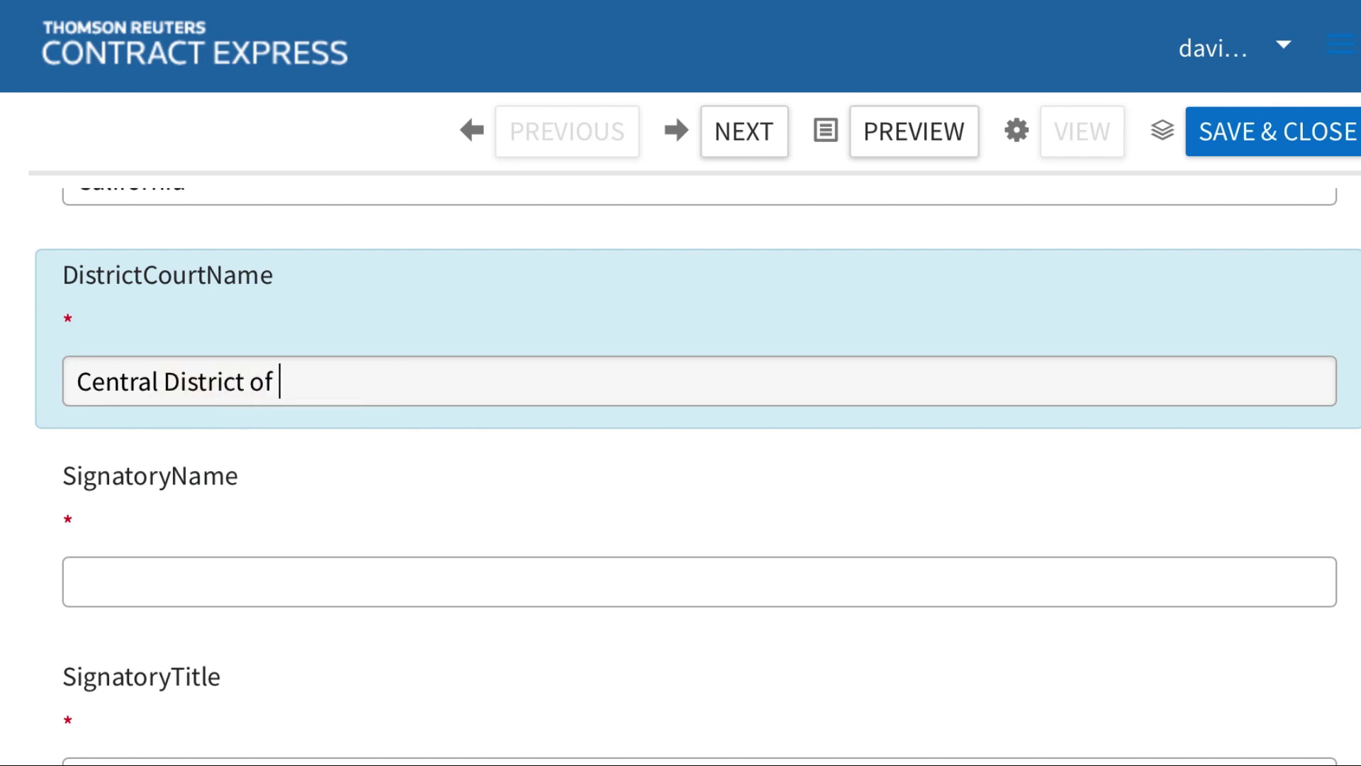
text(California)
Fill in the signatory's name and title 'as himself', then return to the top of the form
click(283, 581)
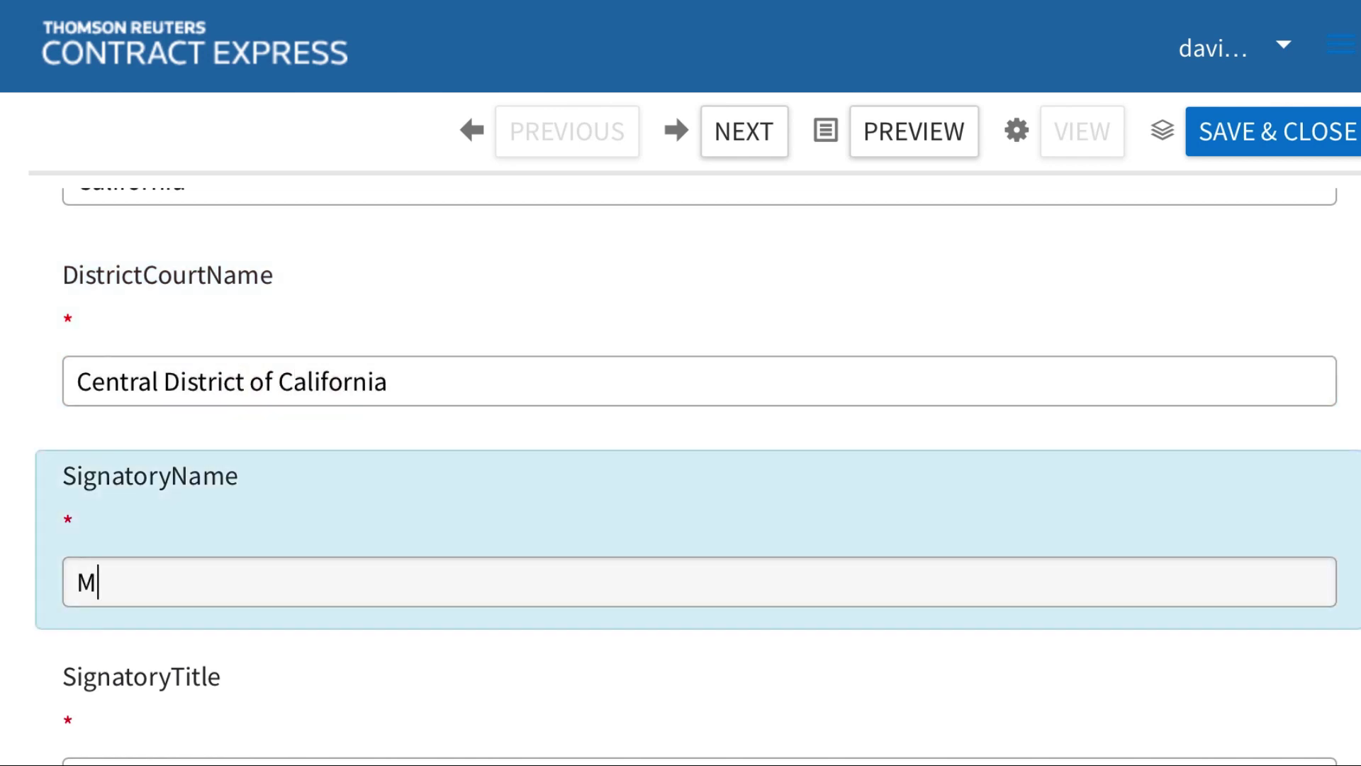
scroll(680, 496, down, 2)
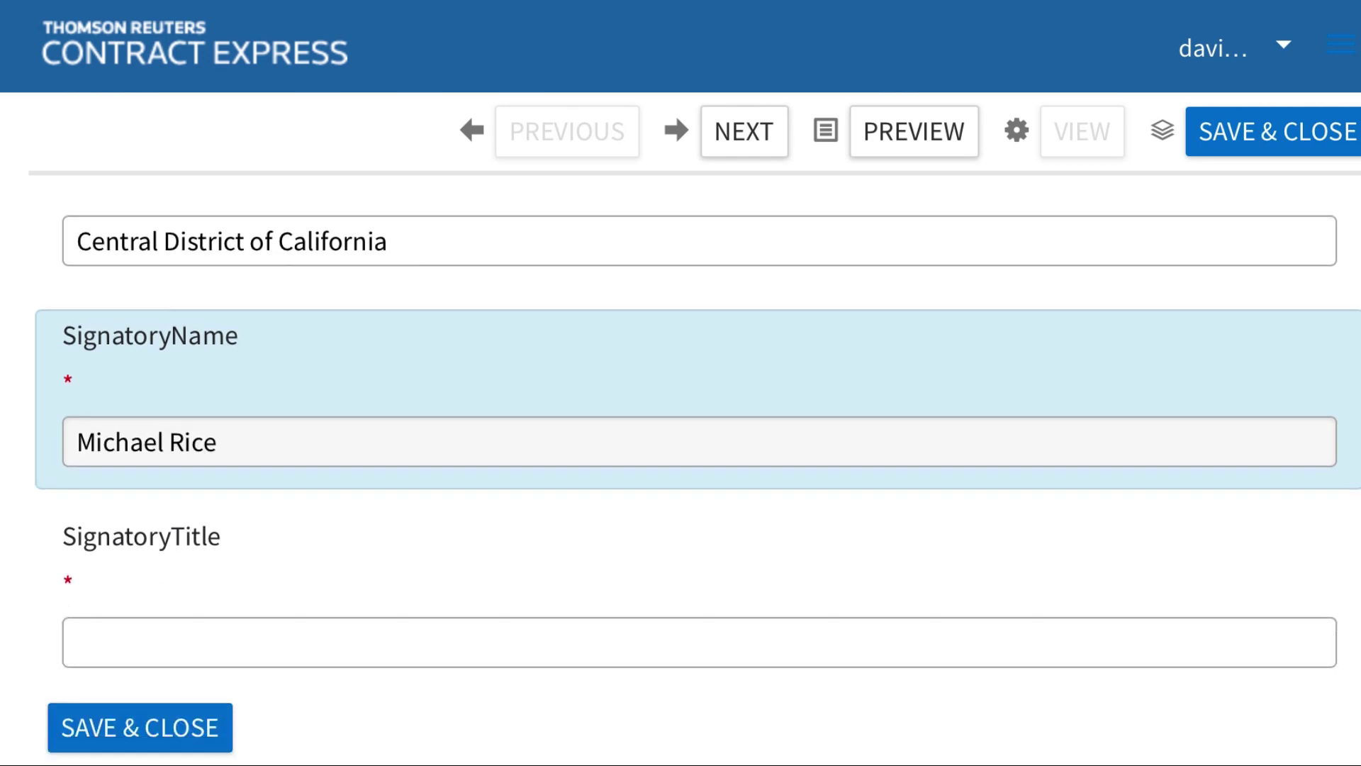
click(219, 532)
text(as )
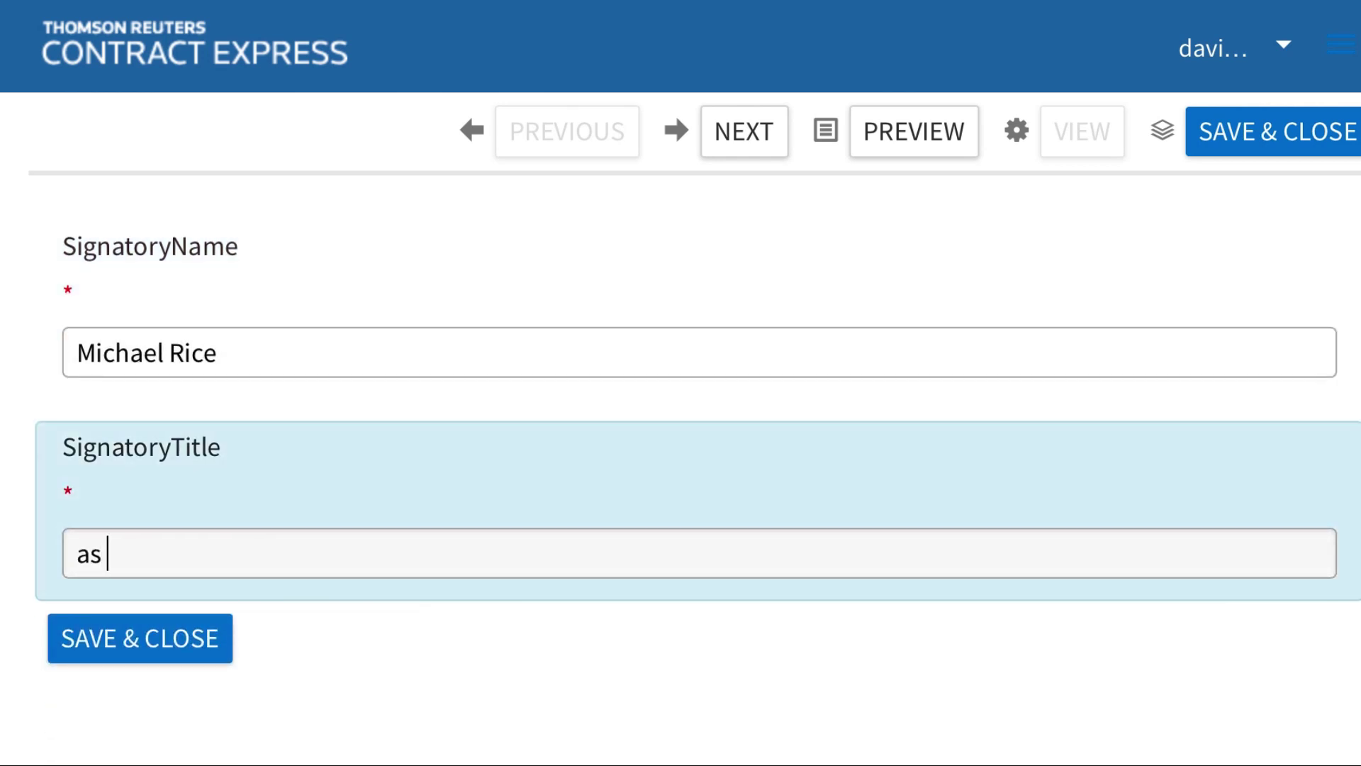
text(himself)
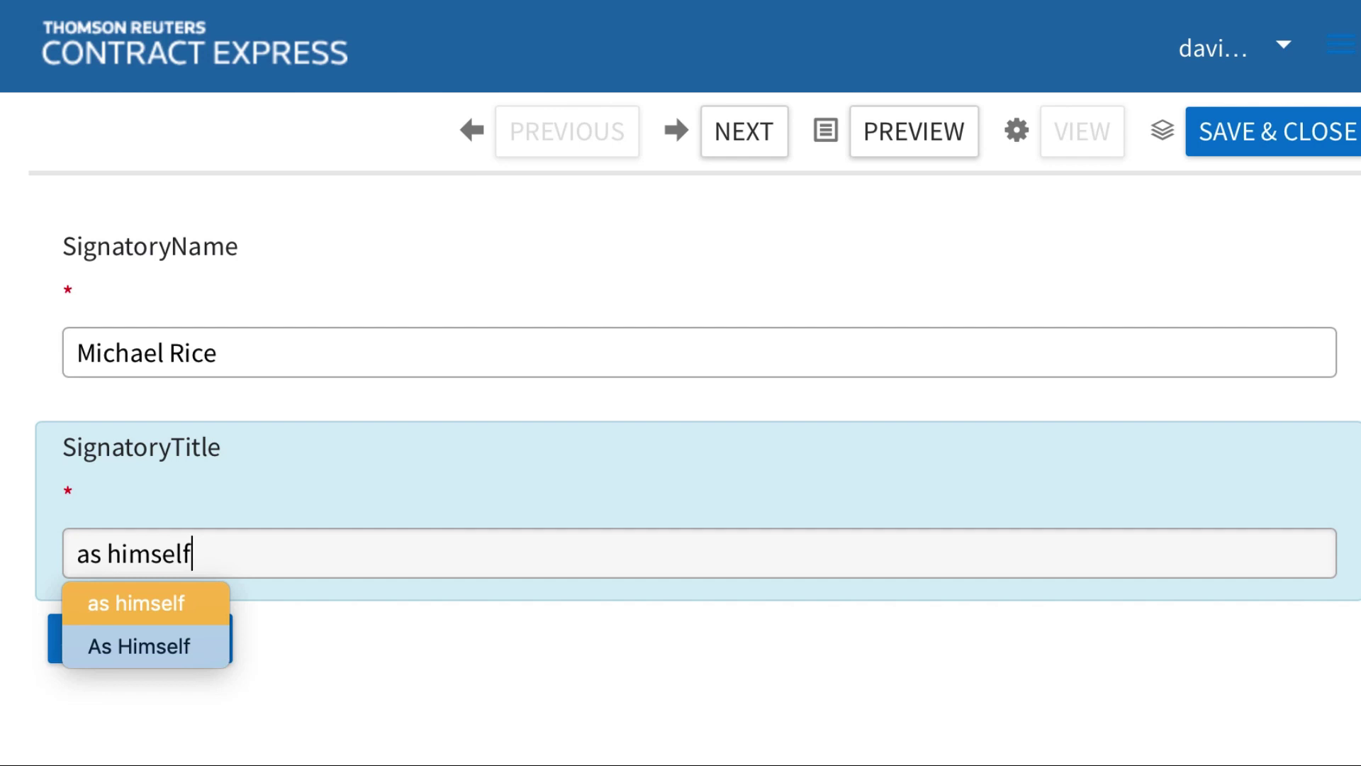
click(280, 636)
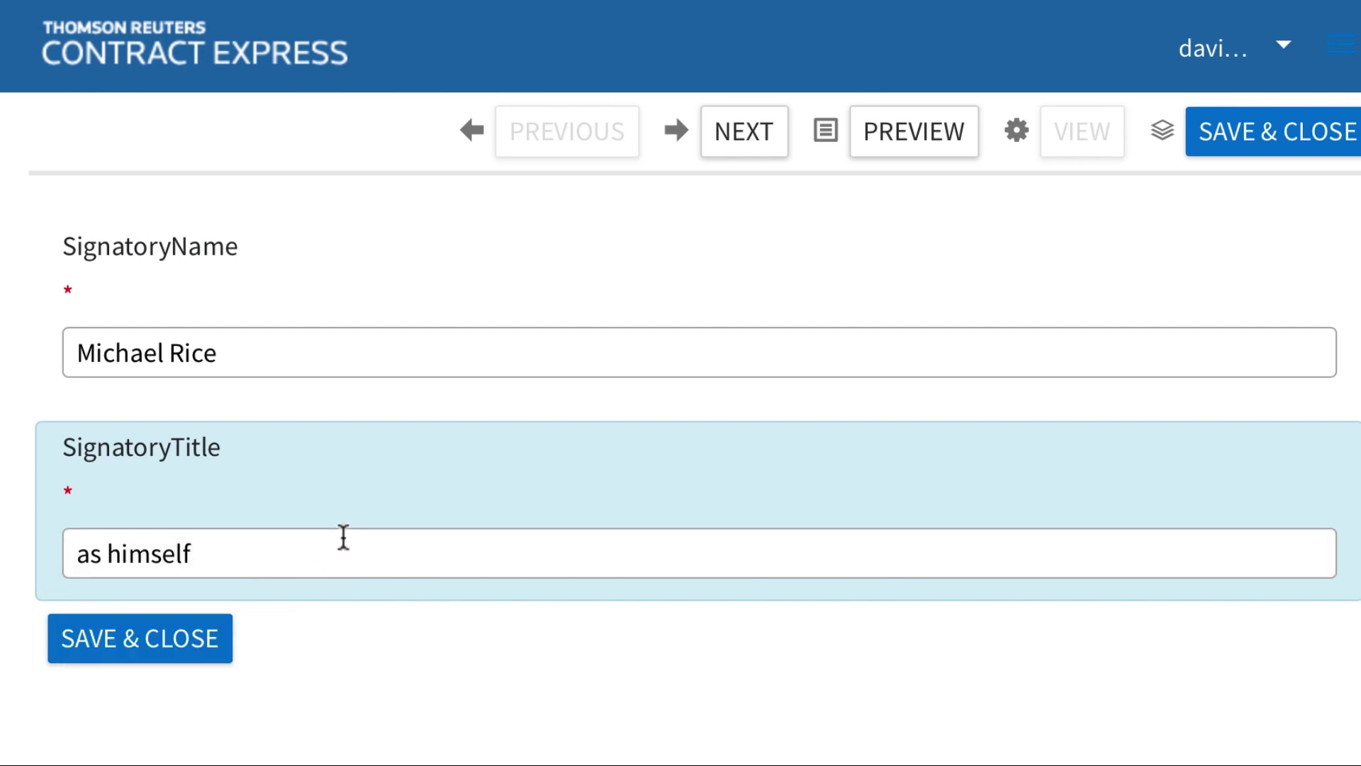
scroll(360, 494, up, 12)
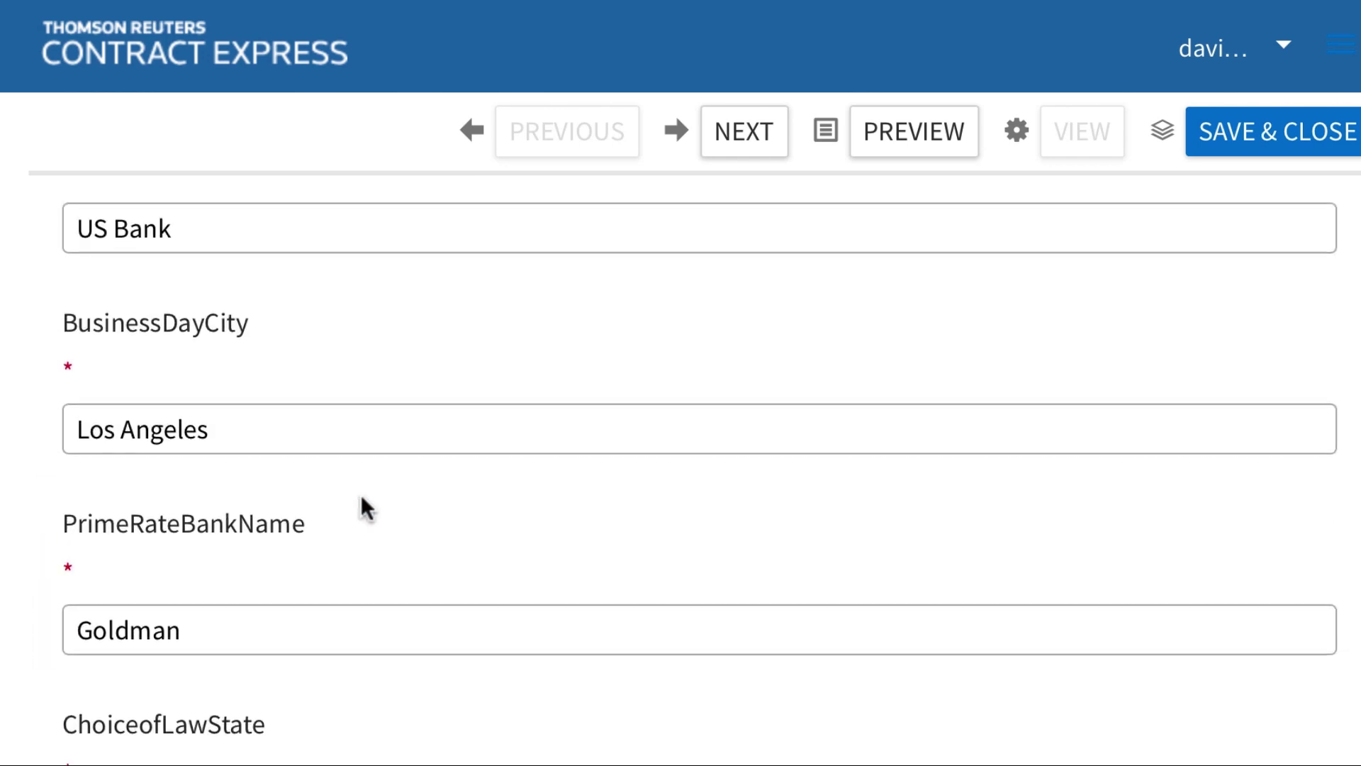
scroll(360, 495, up, 4)
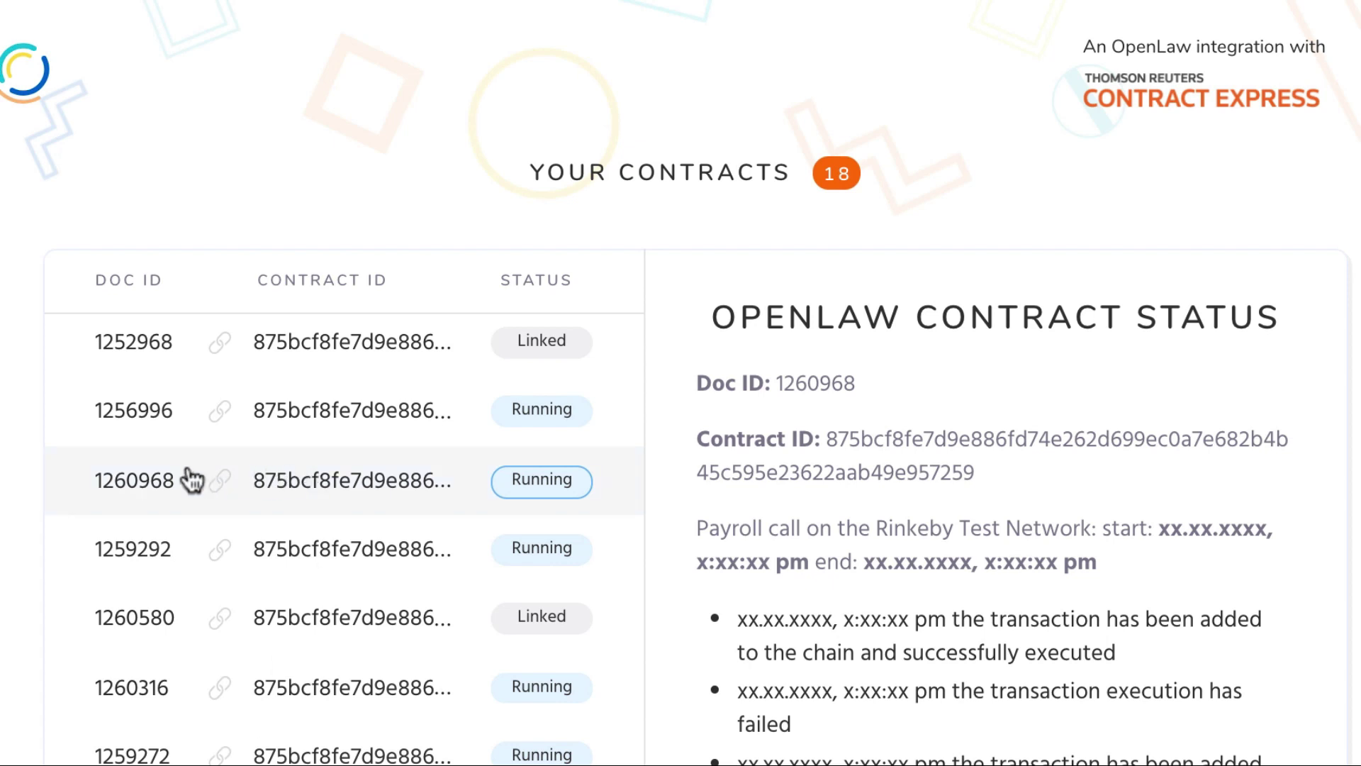
Reload contract 1260968's status and scroll down to its Document Answers
click(213, 508)
scroll(987, 510, down, 1)
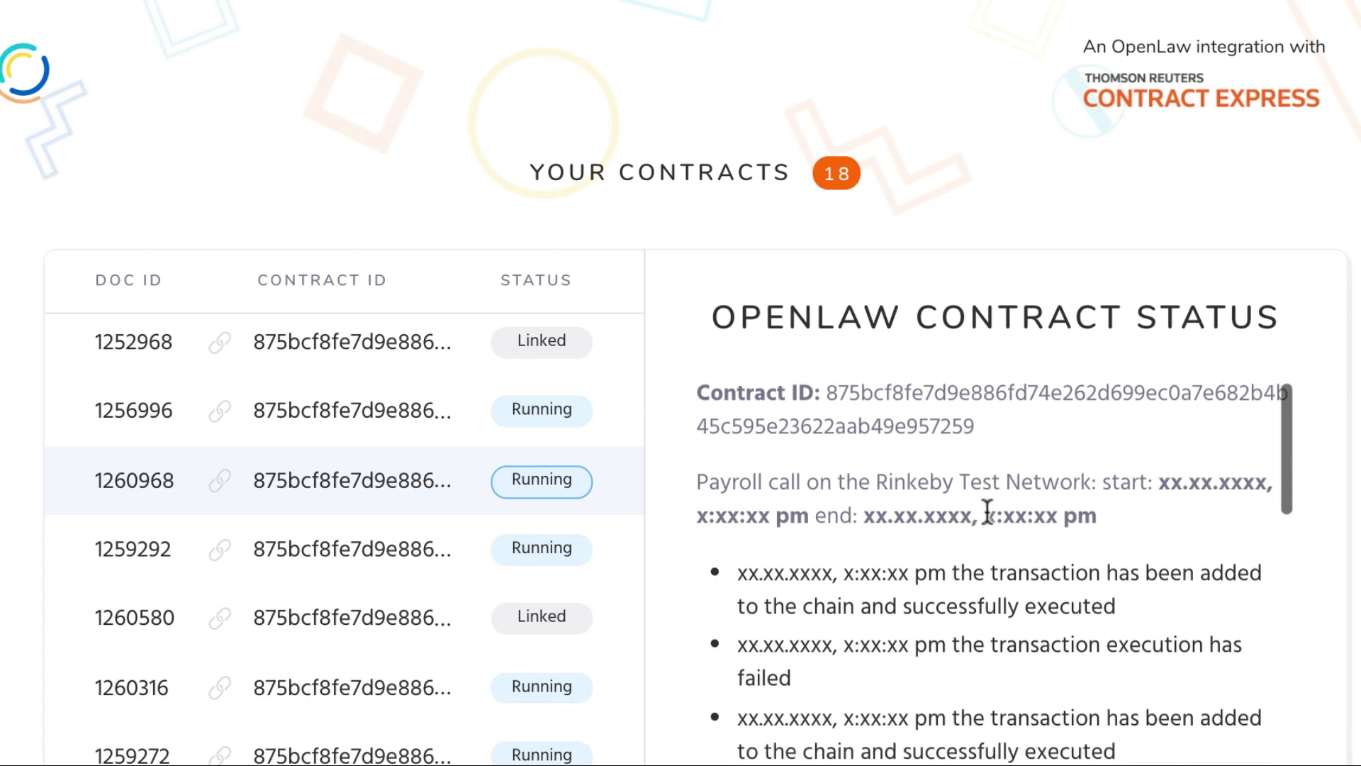
scroll(987, 511, down, 1)
scroll(987, 512, down, 4)
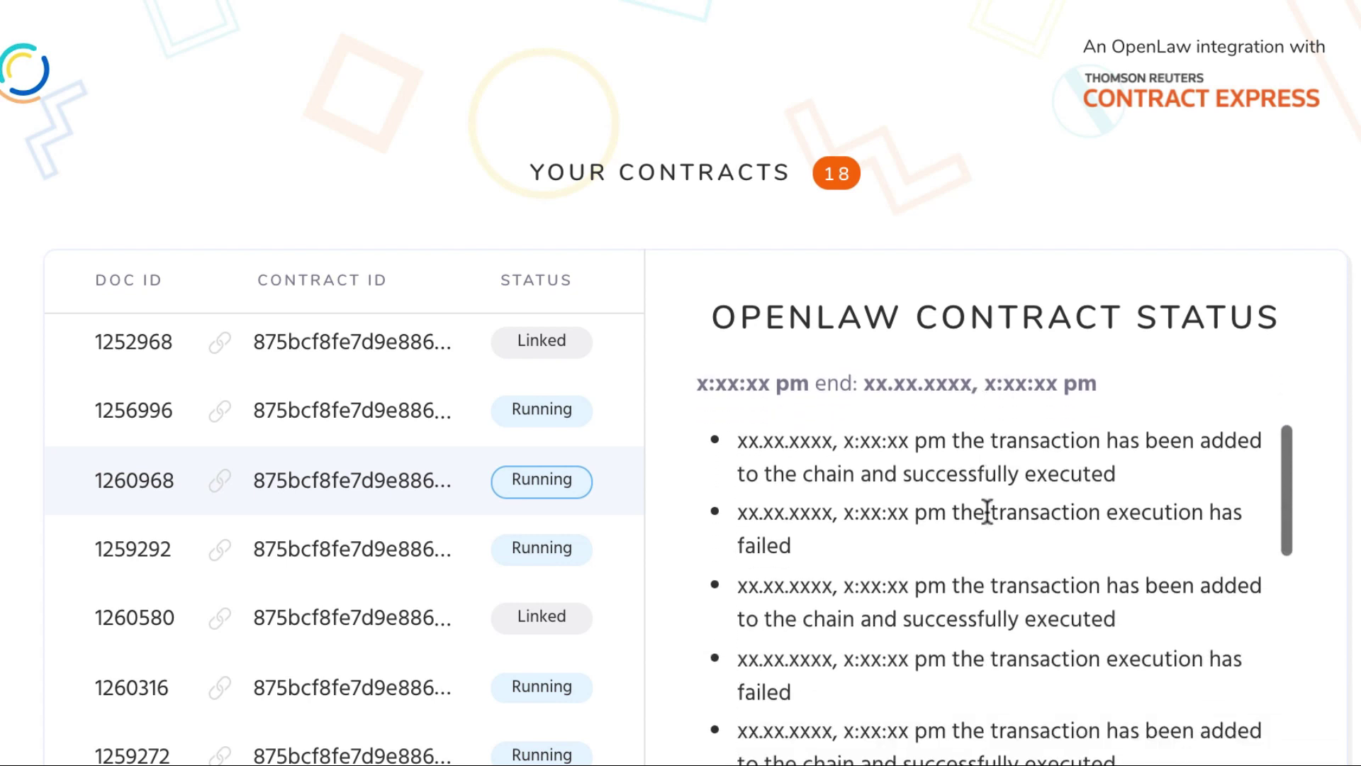
scroll(986, 508, down, 5)
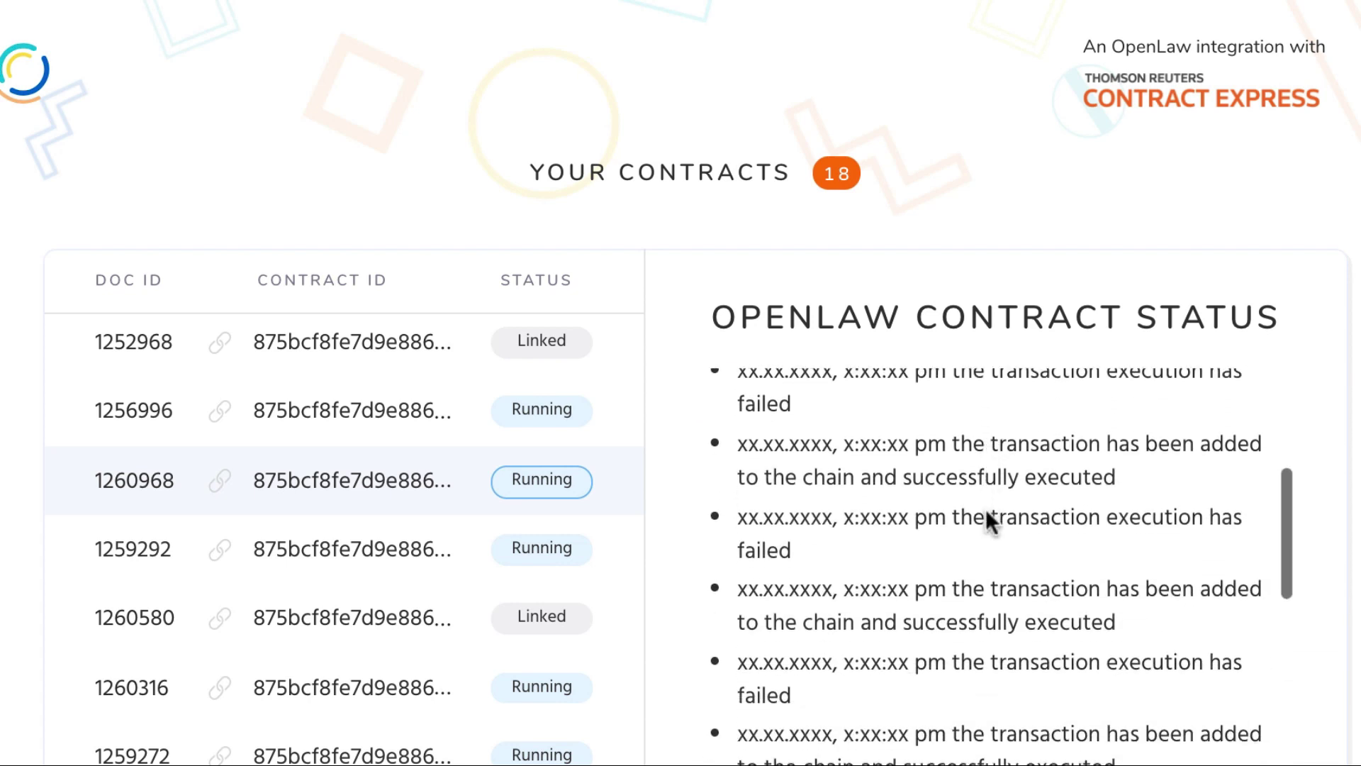
scroll(986, 510, down, 7)
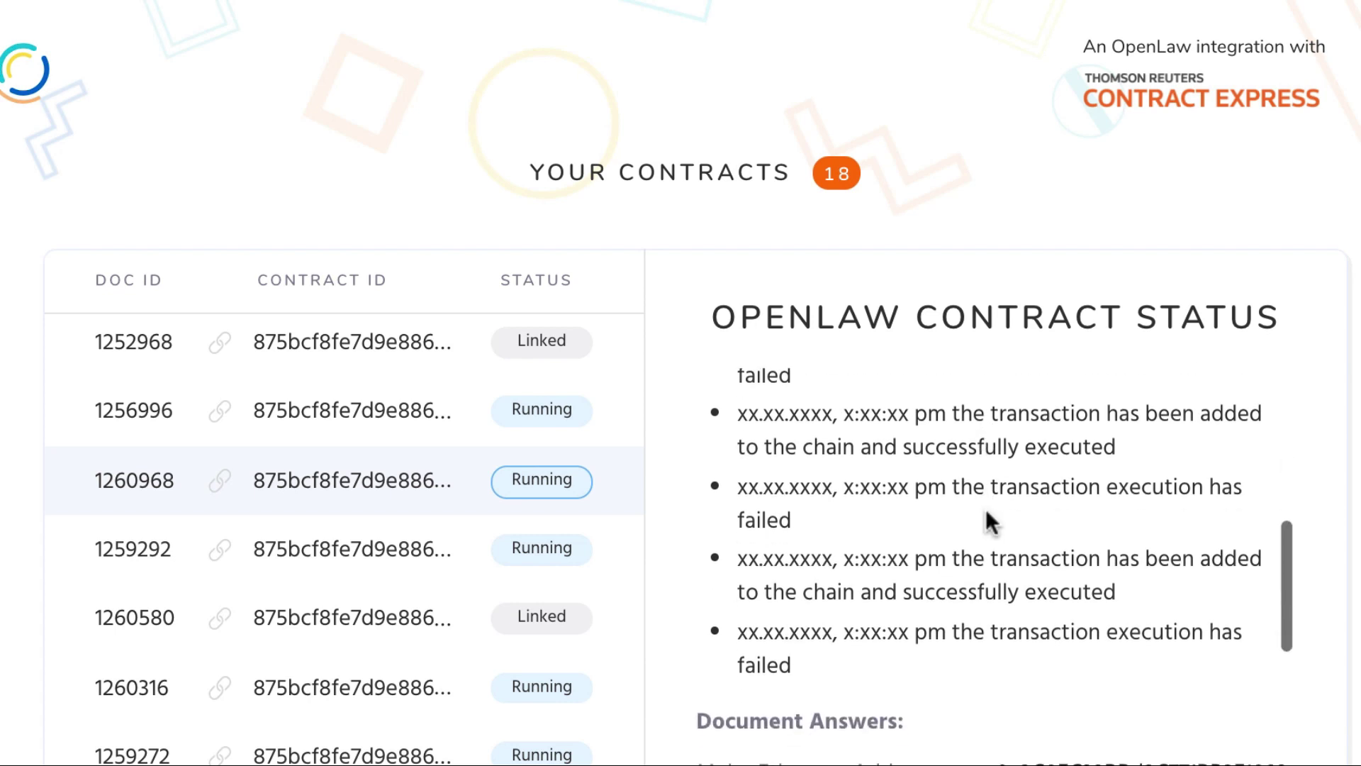
scroll(985, 508, down, 4)
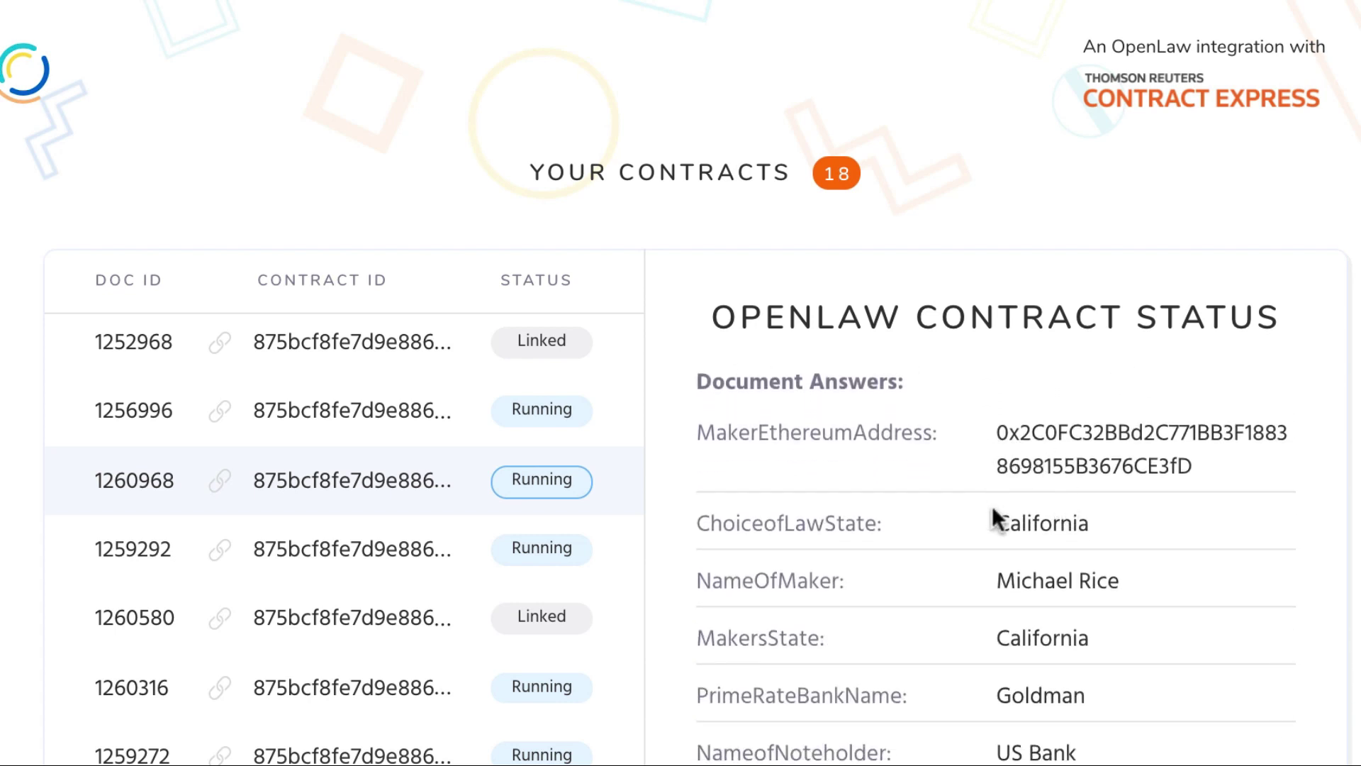
scroll(980, 623, down, 1)
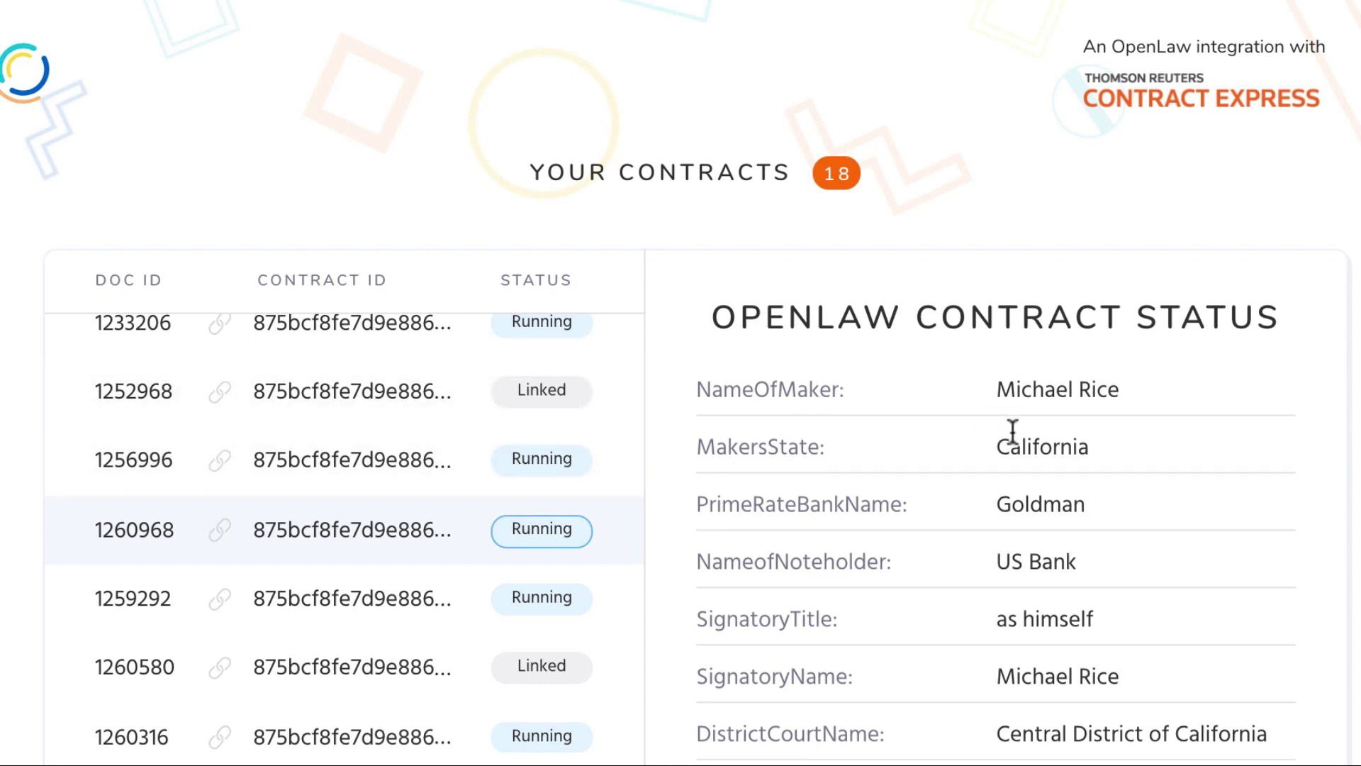
scroll(1011, 428, down, 8)
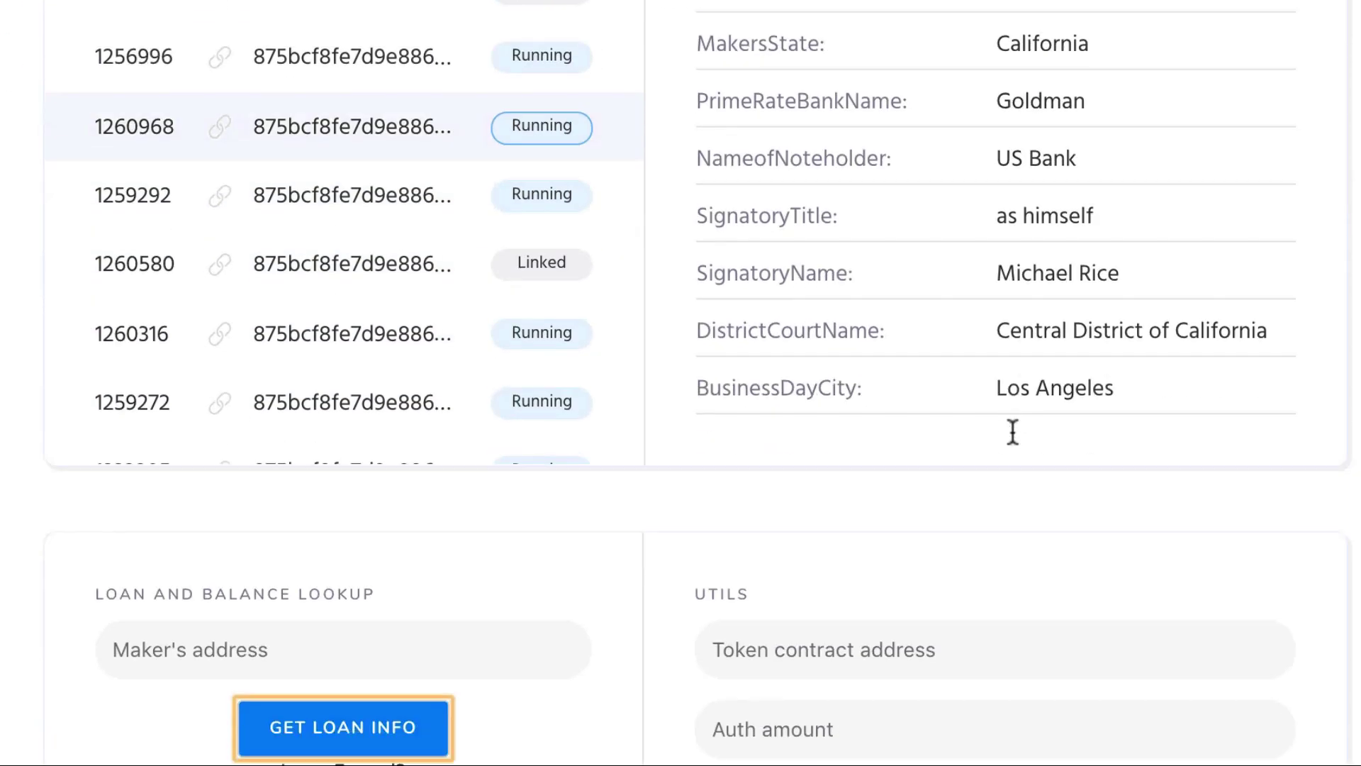
Look up the loan by the maker's Ethereum address, finding amount 100000 at interest rate 3
scroll(1011, 433, down, 5)
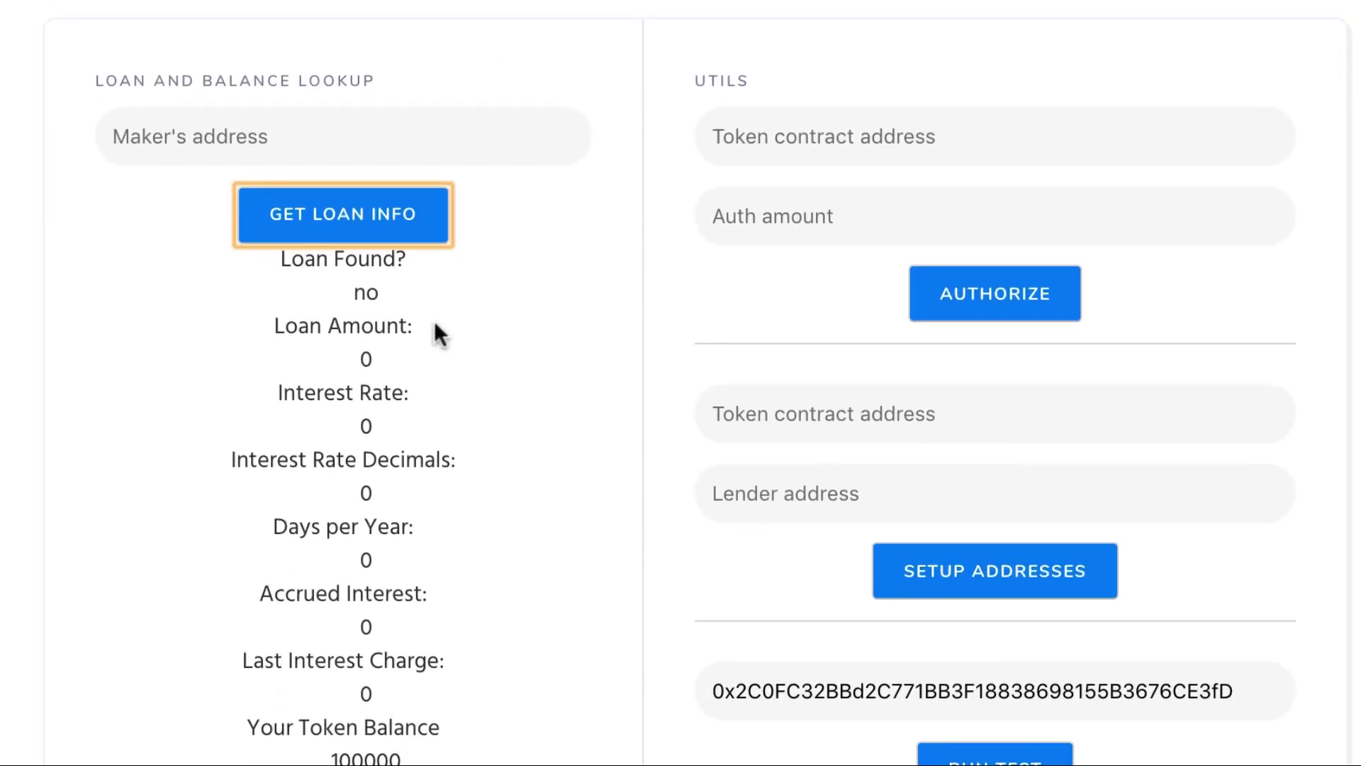
click(358, 143)
key(ctrl+v)
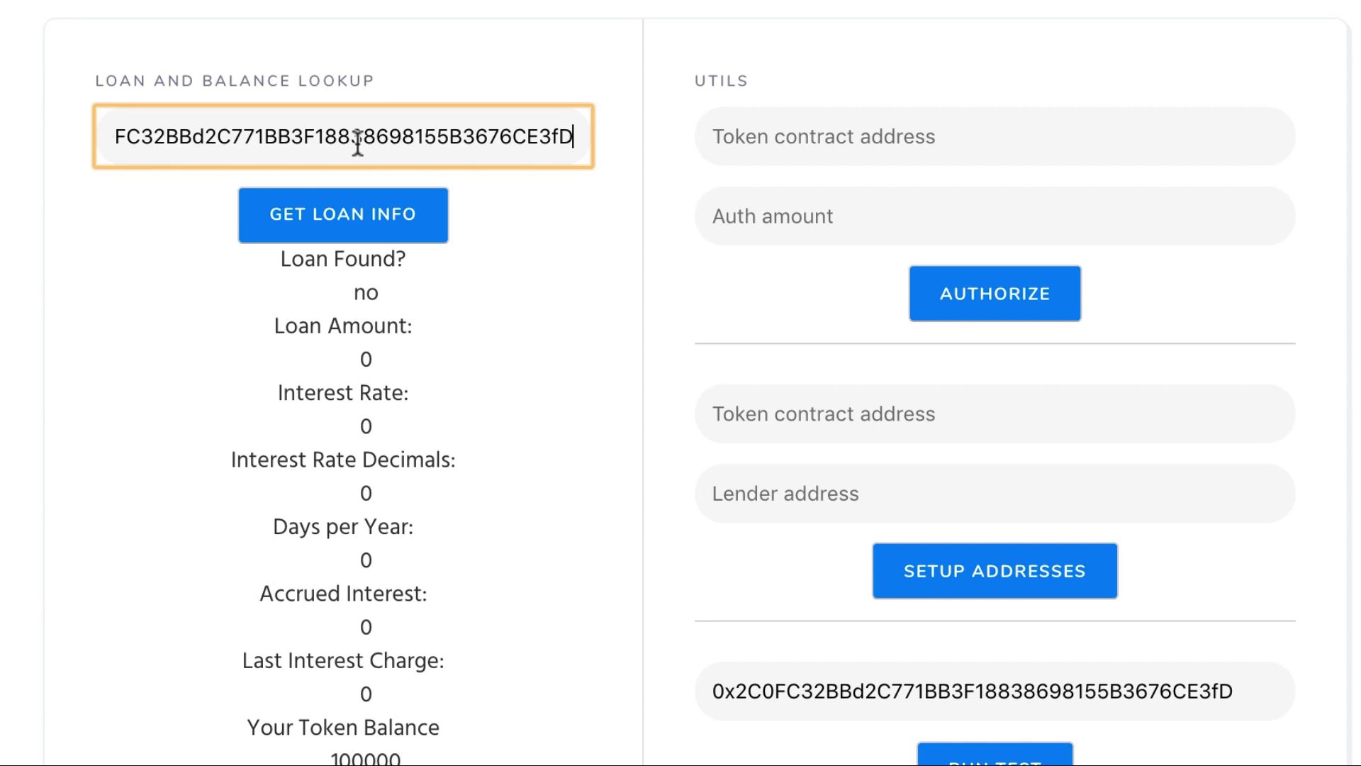
click(359, 226)
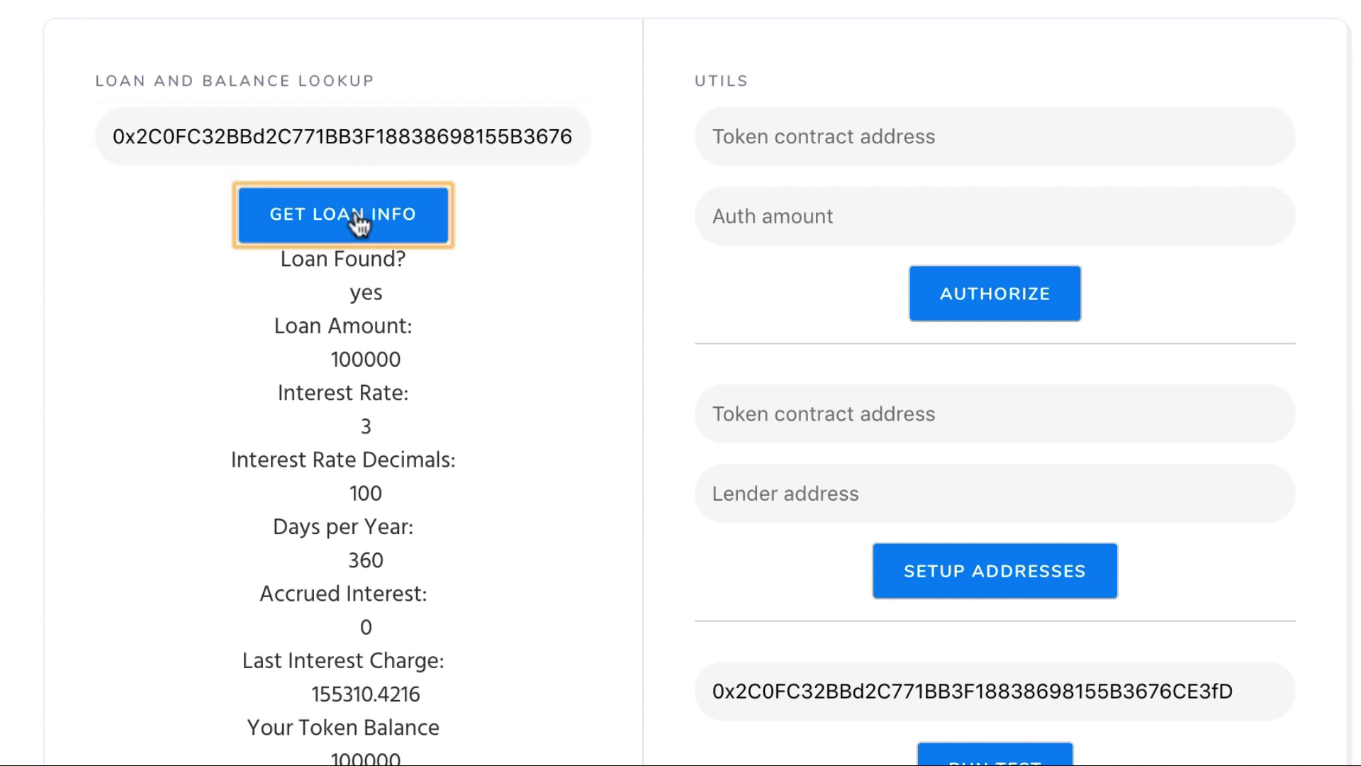
scroll(478, 365, down, 1)
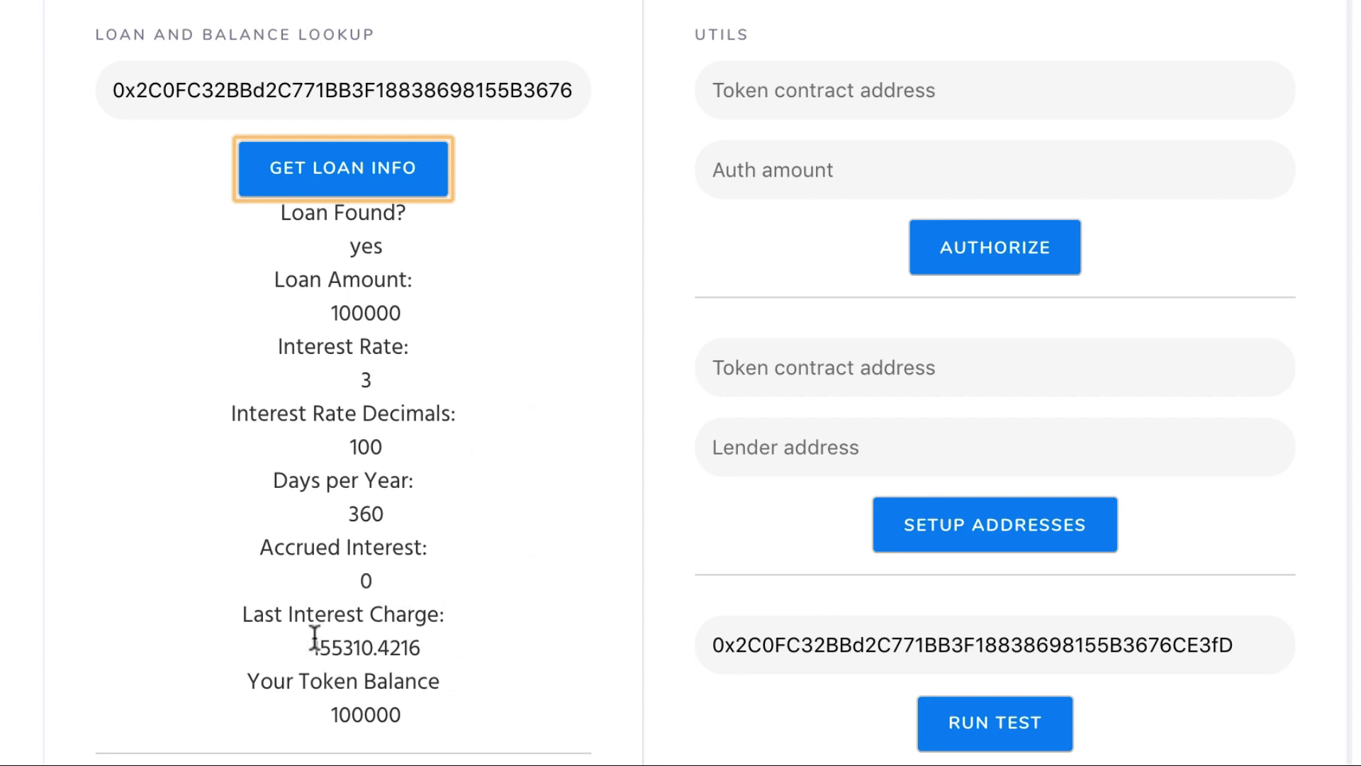
Highlight the 100000 value under Your Token Balance
drag(252, 683, 414, 700)
click(414, 700)
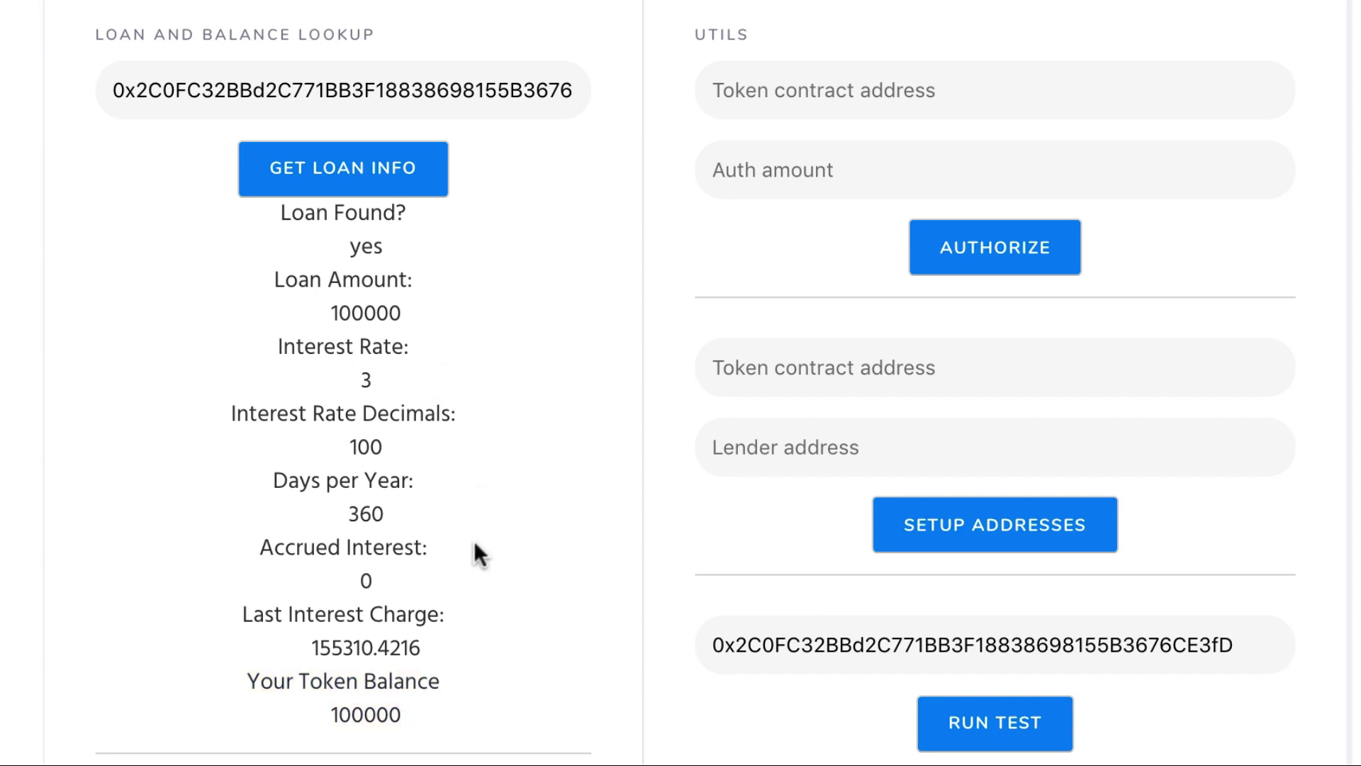
double_click(345, 716)
click(377, 714)
drag(332, 716, 417, 717)
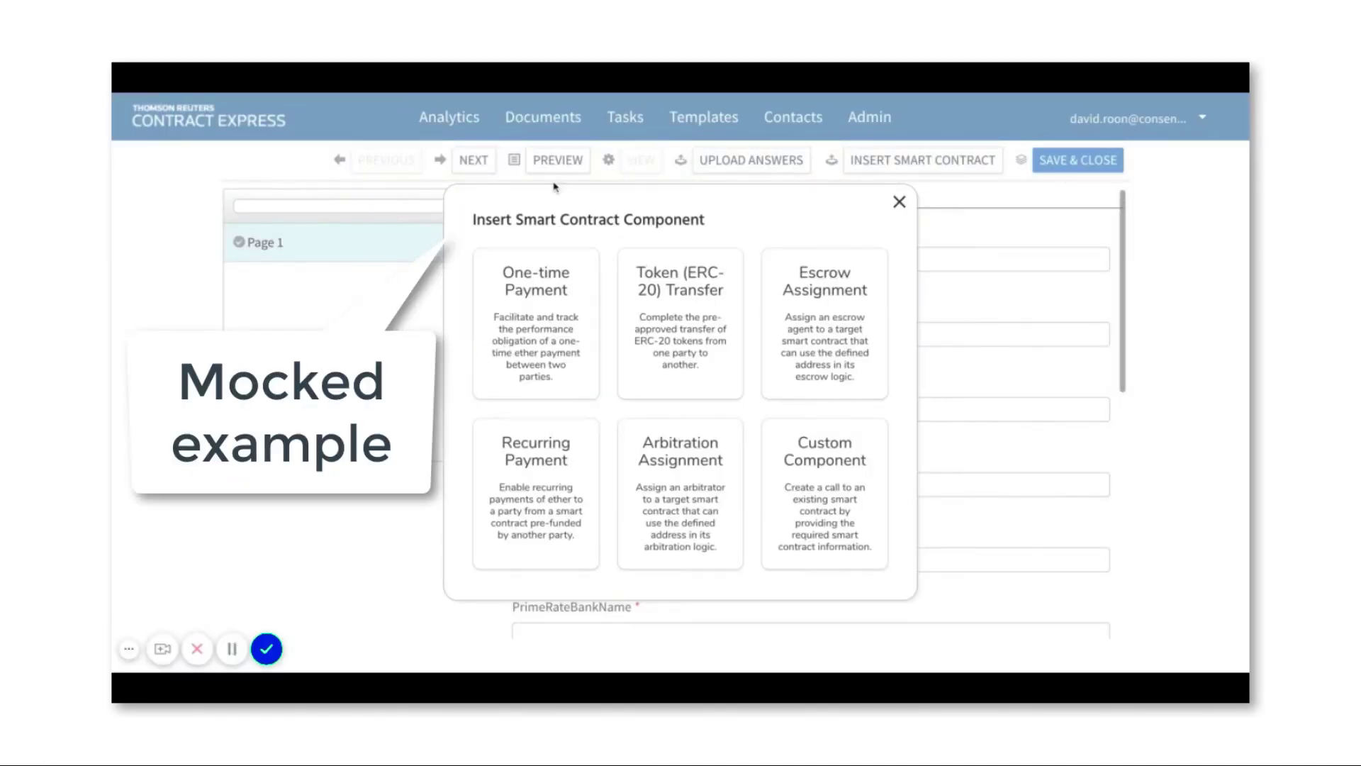
click(524, 306)
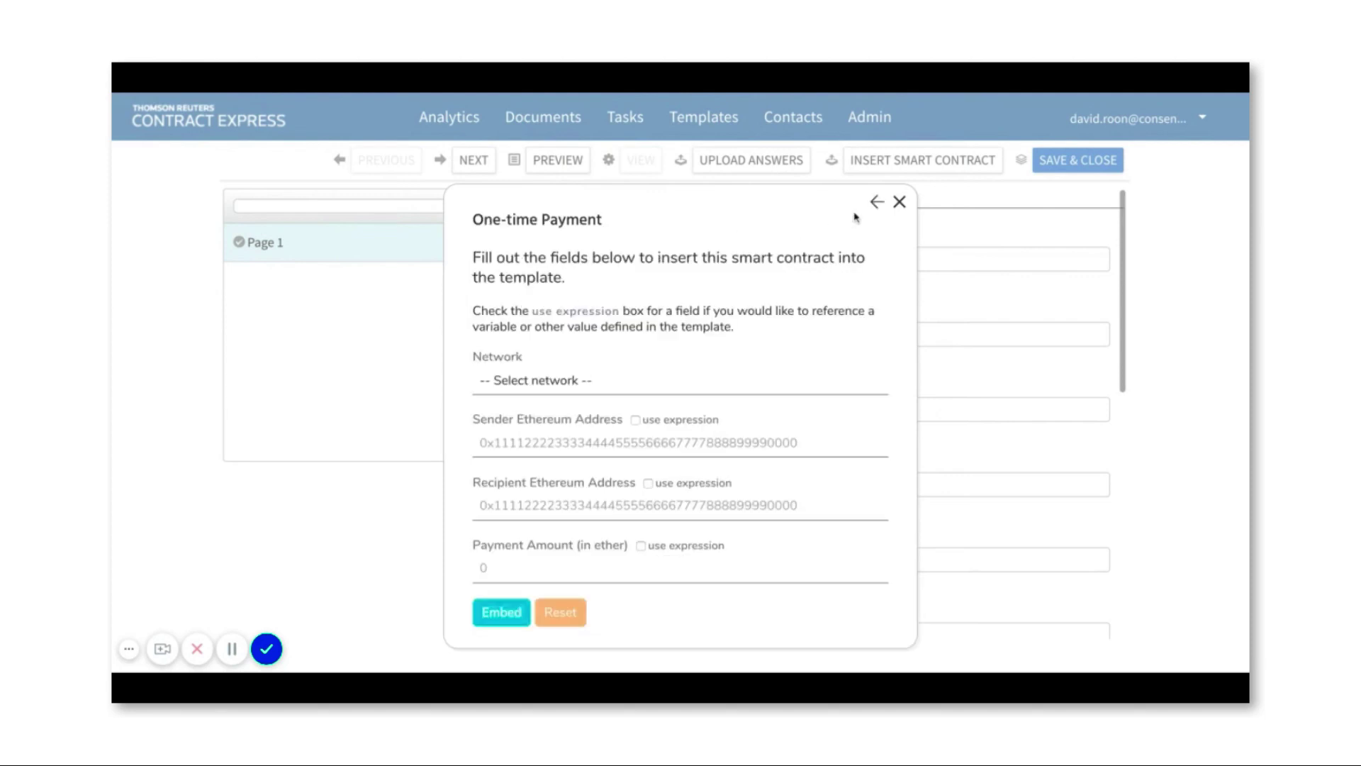
click(877, 203)
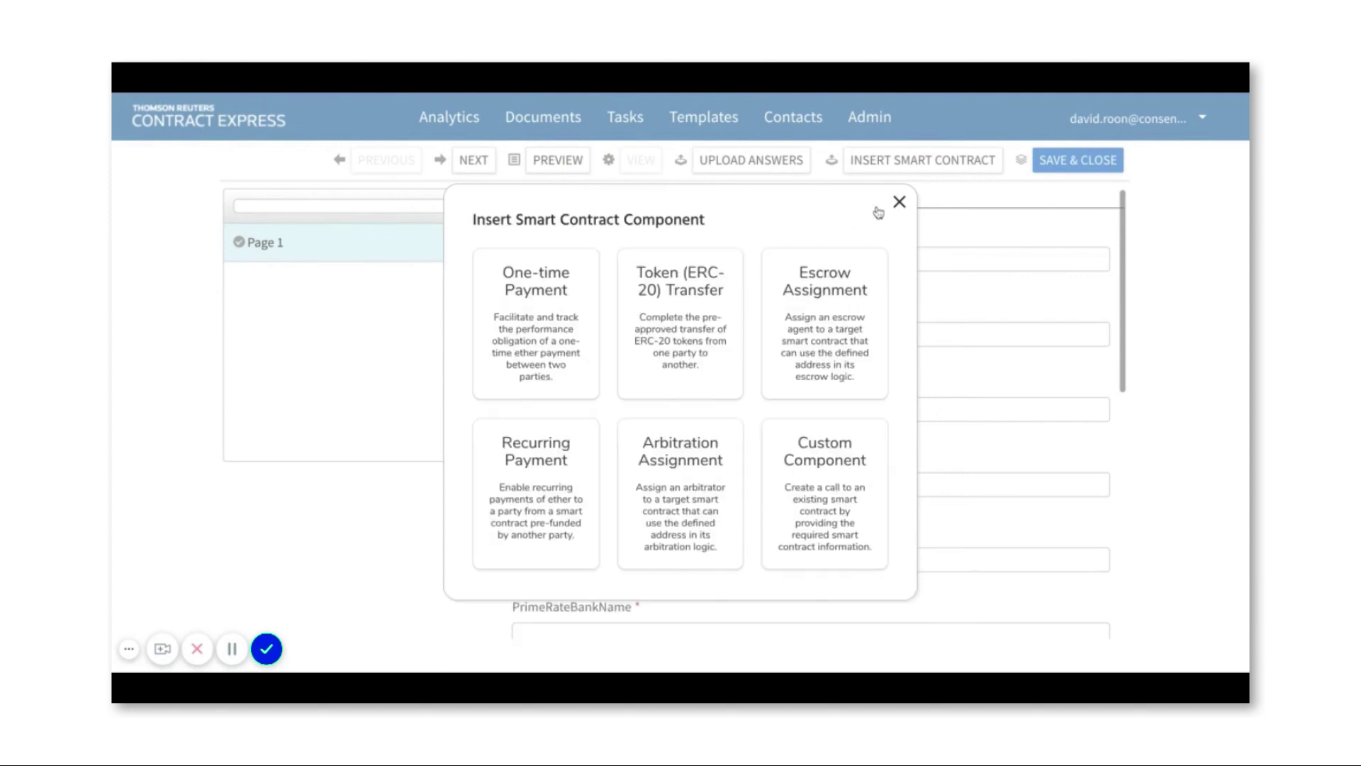
click(839, 290)
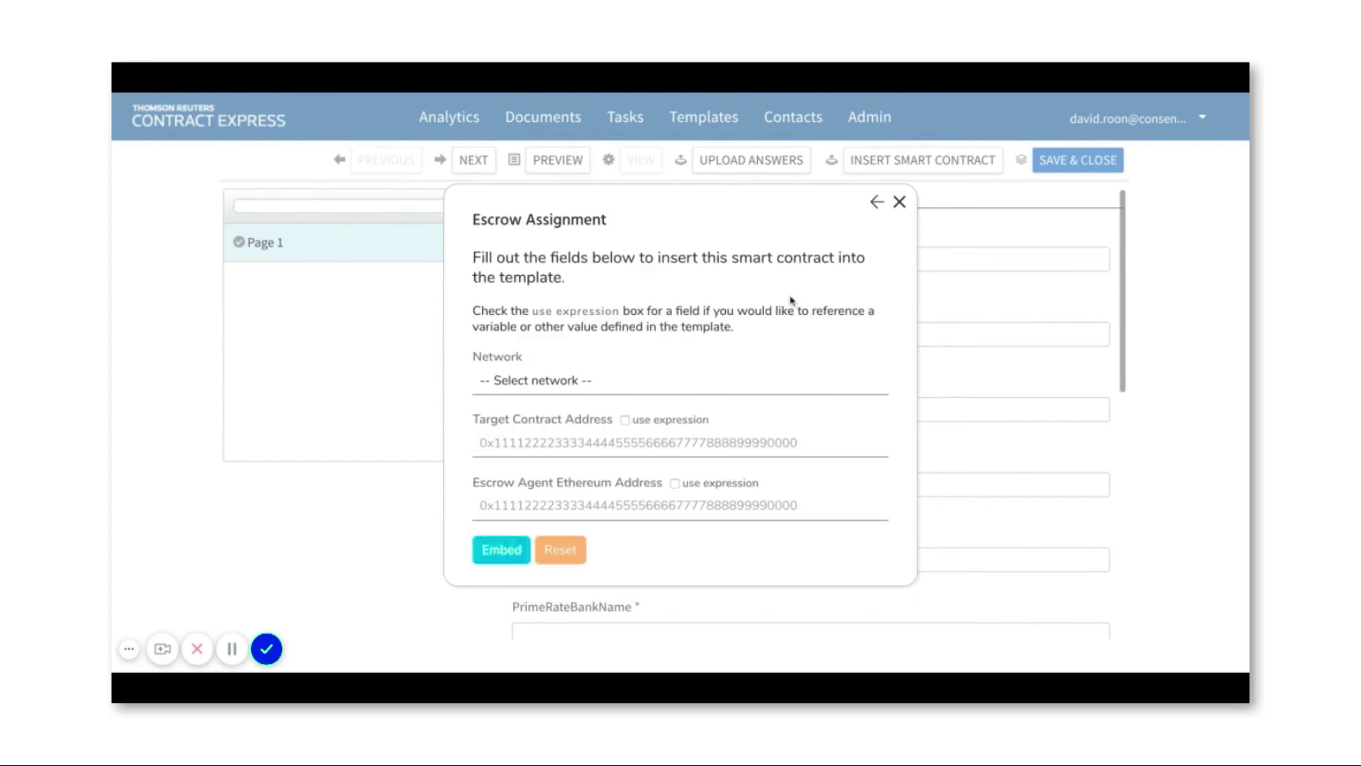
click(875, 205)
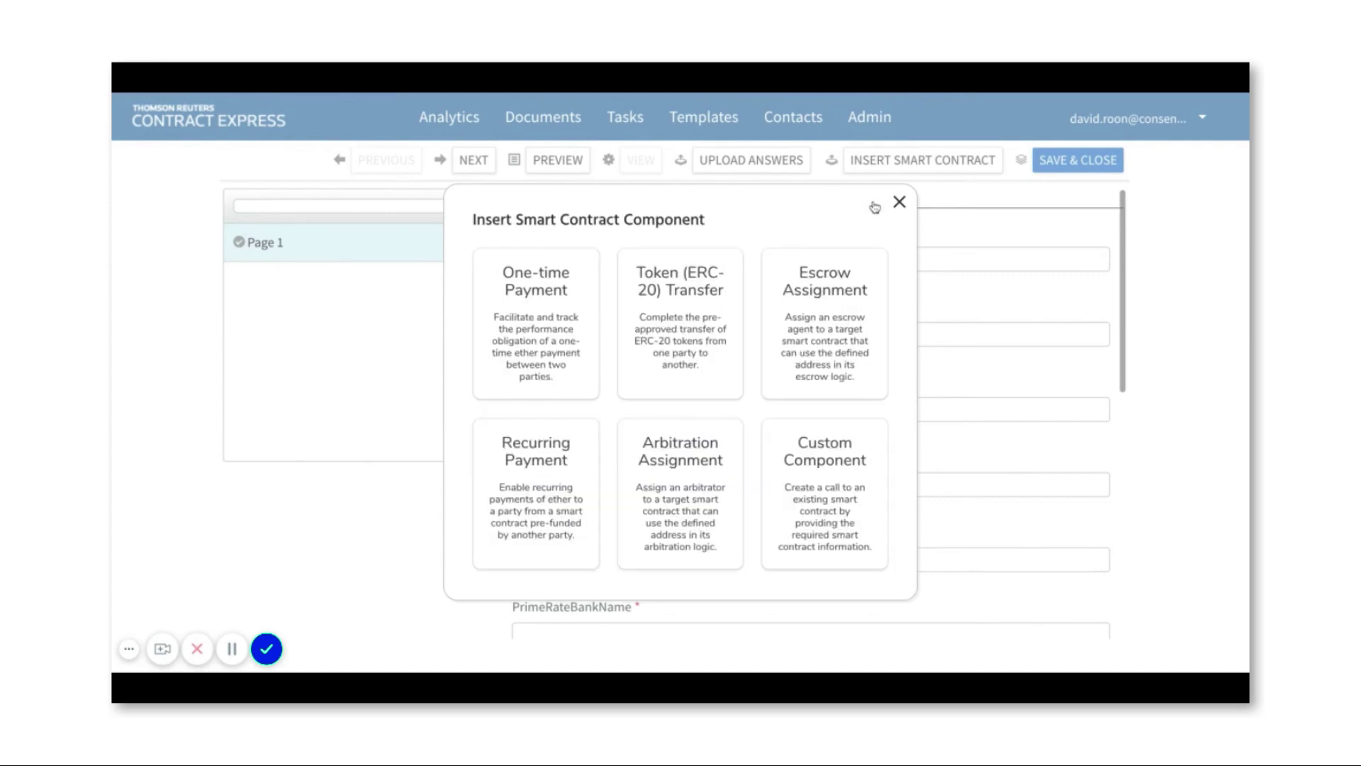
click(502, 526)
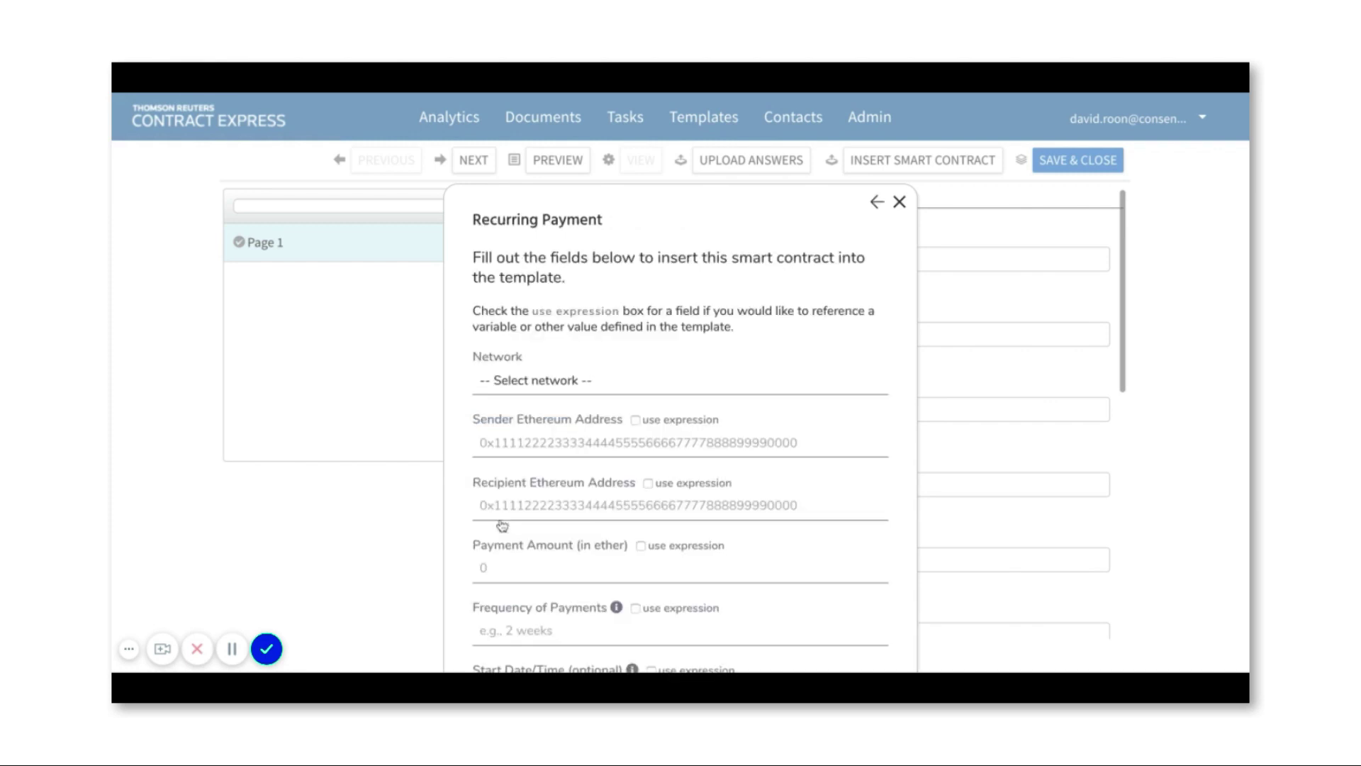
click(877, 206)
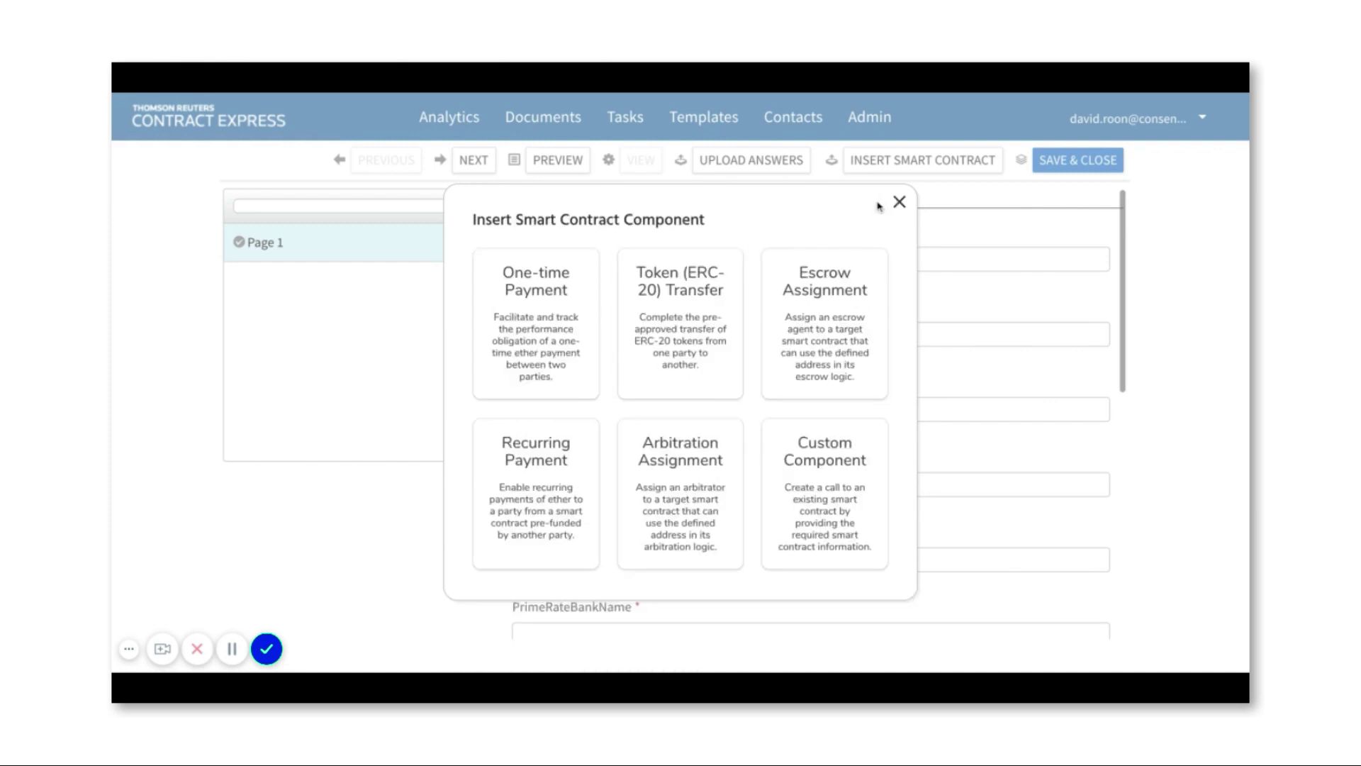